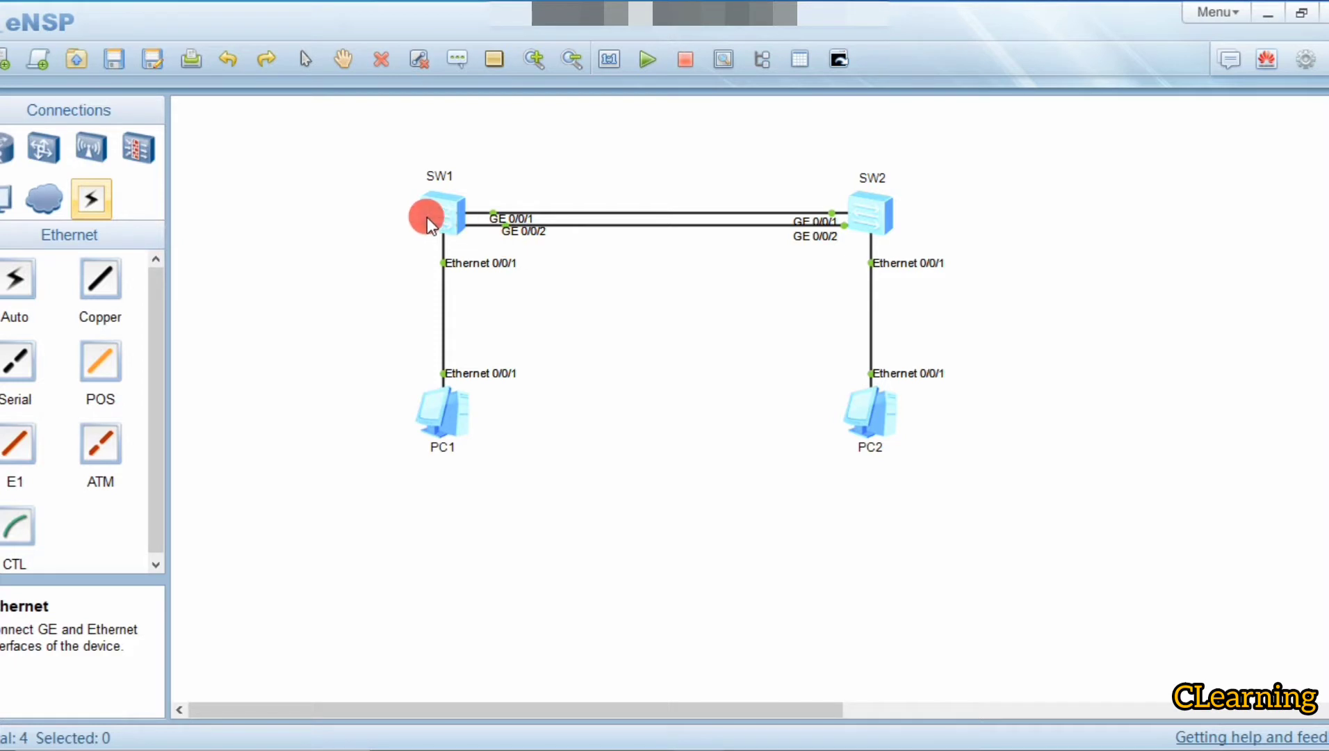
Rearrange elements on the eNSP topology canvas.
drag(443, 215, 856, 224)
click(501, 234)
drag(740, 208, 877, 217)
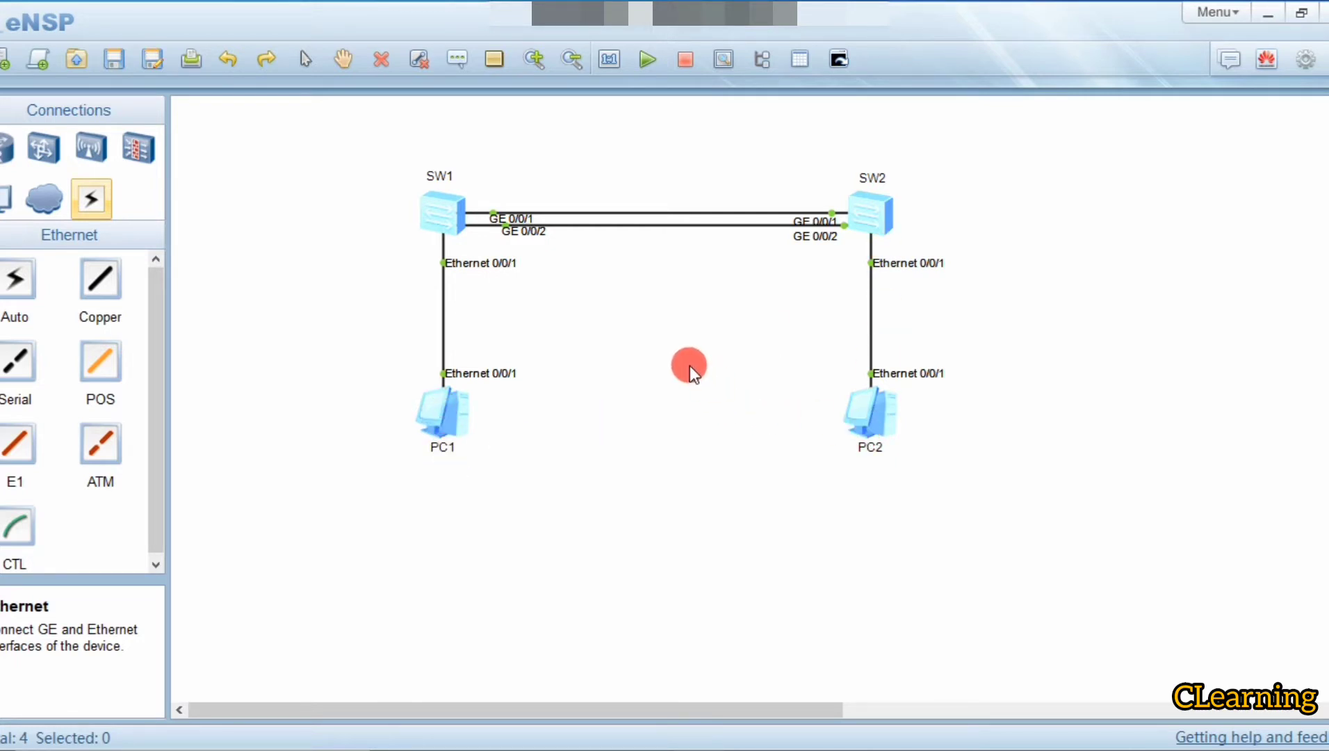
mouse_move(468, 217)
mouse_down()
mouse_move(459, 208)
mouse_move(860, 220)
mouse_move(711, 234)
mouse_up()
mouse_move(429, 229)
mouse_down()
mouse_move(519, 216)
mouse_move(858, 219)
mouse_move(512, 192)
mouse_up()
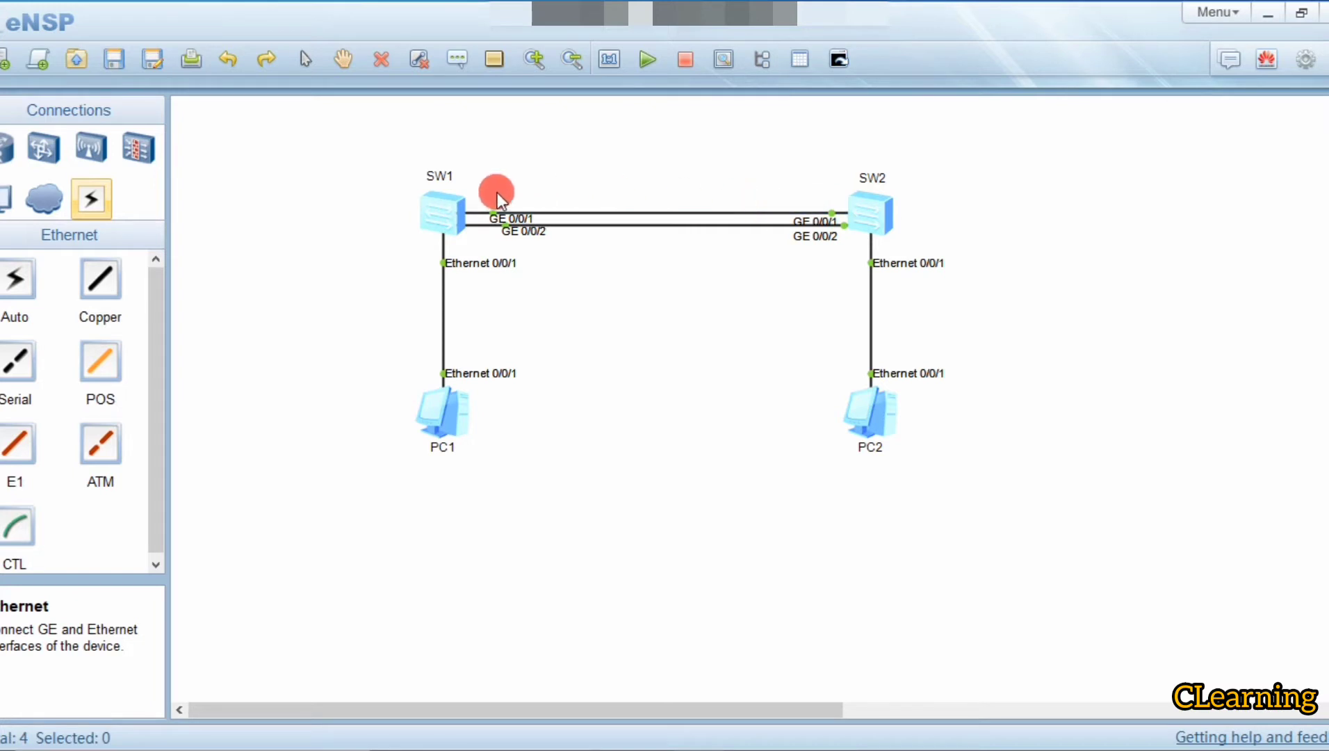
mouse_move(425, 225)
mouse_down()
mouse_move(672, 231)
mouse_move(465, 242)
mouse_up()
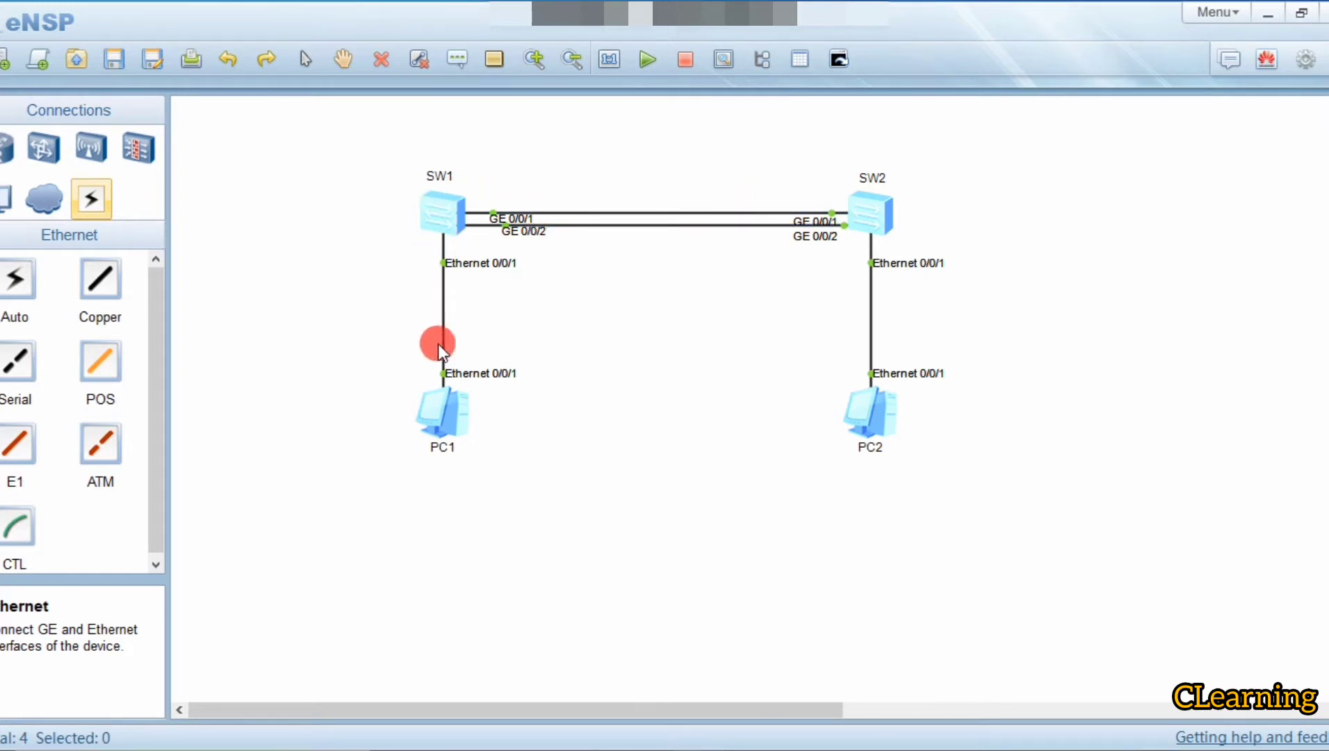
mouse_move(463, 423)
mouse_down()
mouse_move(458, 240)
mouse_move(431, 223)
mouse_move(511, 268)
mouse_up()
mouse_move(456, 235)
mouse_down()
mouse_move(441, 231)
mouse_move(450, 313)
mouse_move(549, 330)
mouse_up()
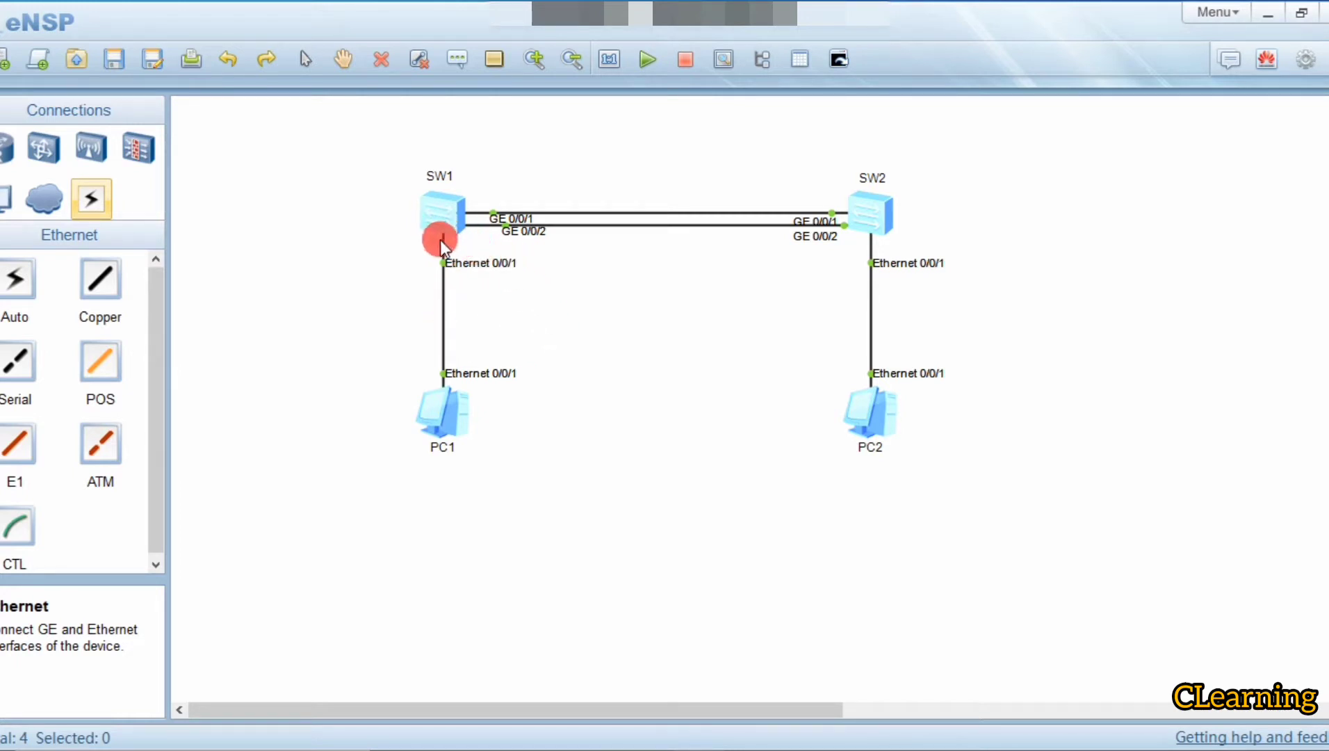
Open SW1's console beside the topology and enter system view.
double_click(447, 218)
drag(431, 102, 776, 105)
click(846, 259)
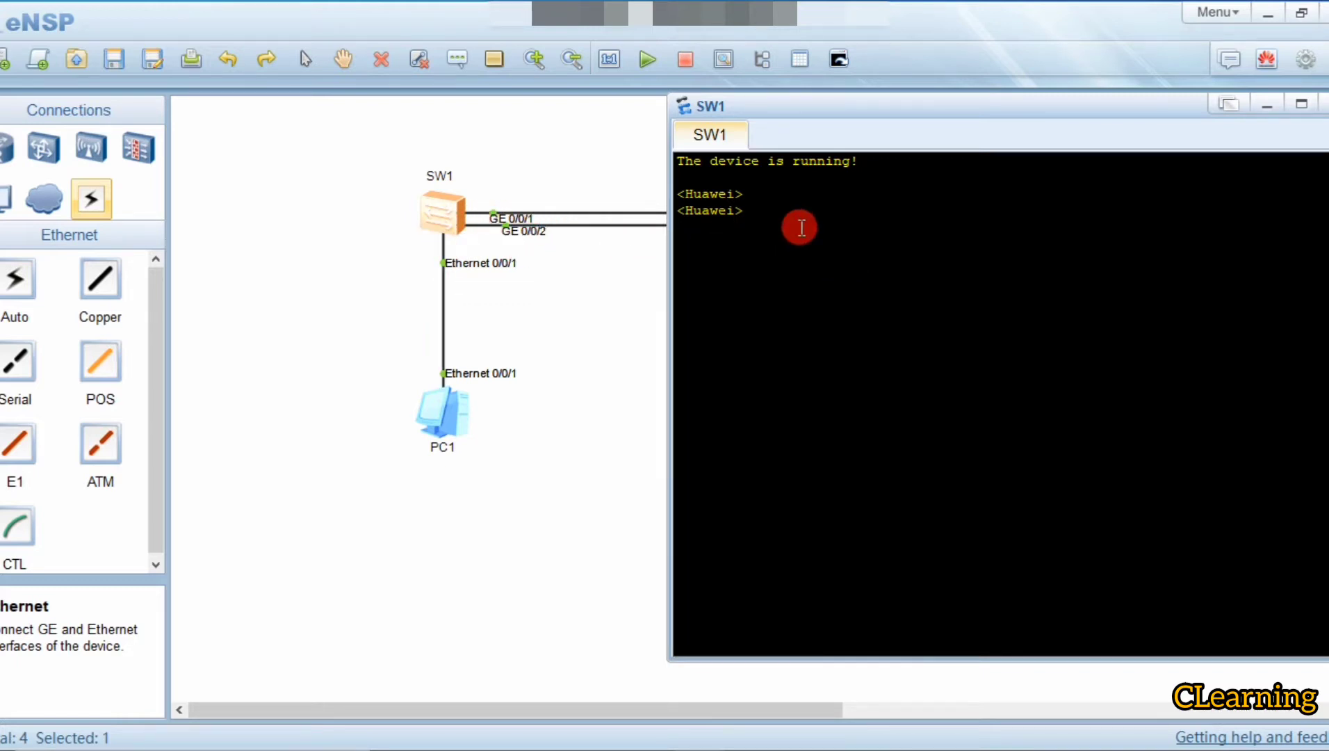
text(sys)
key(Return)
Enter SW1's Ethernet0/0/1 interface view, then quit back to system view.
text(int)
key(Tab)
text(g)
key(Tab)
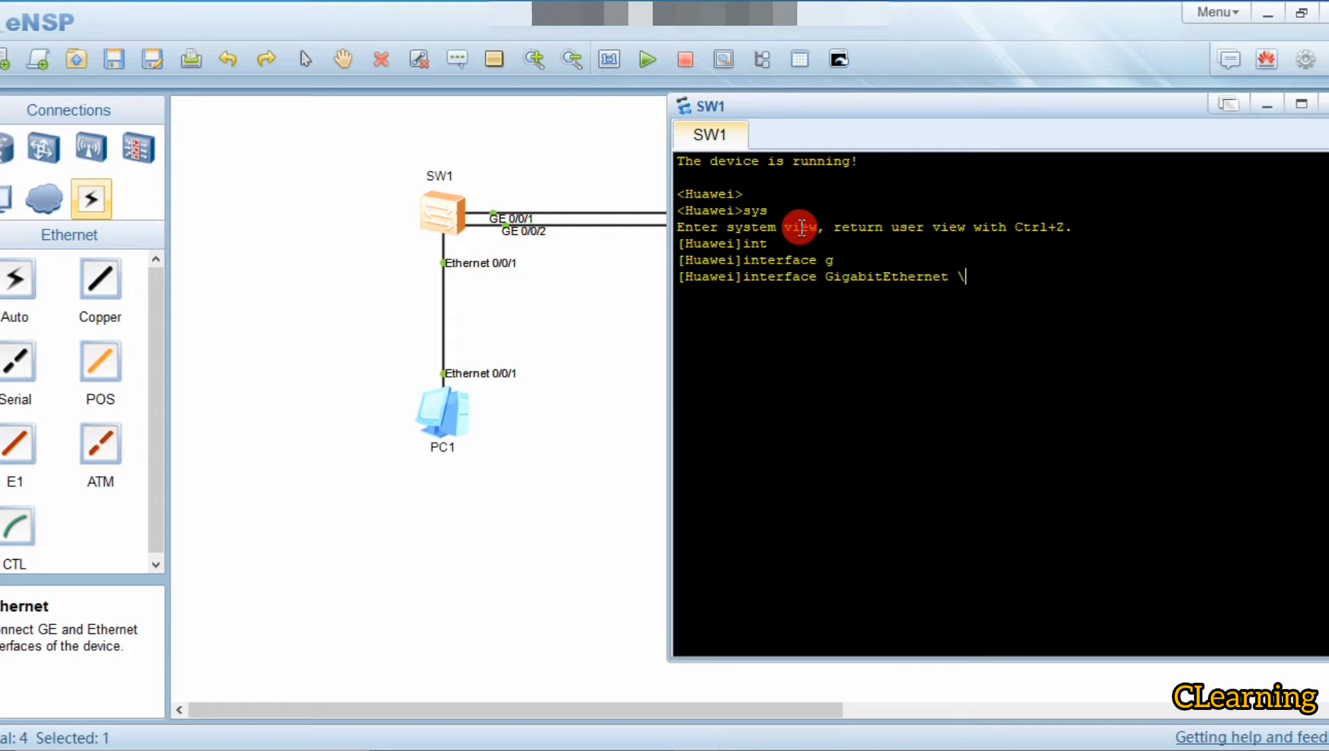
key(BackSpace)
key(BackSpace)
key(BackSpace)
key(BackSpace)
key(BackSpace)
key(BackSpace)
key(BackSpace)
key(BackSpace)
key(BackSpace)
key(BackSpace)
key(BackSpace)
key(BackSpace)
key(BackSpace)
key(BackSpace)
key(BackSpace)
key(BackSpace)
text(eth)
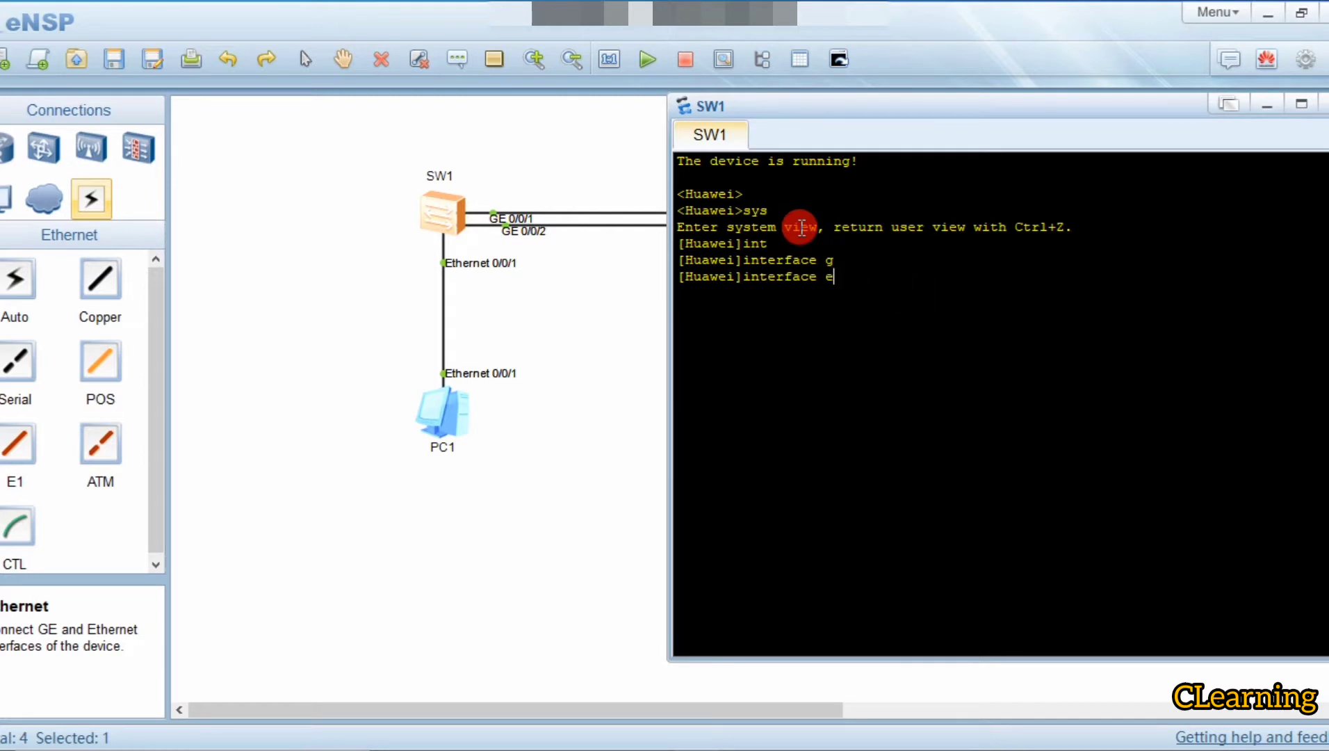
key(Tab)
text(0/0/1)
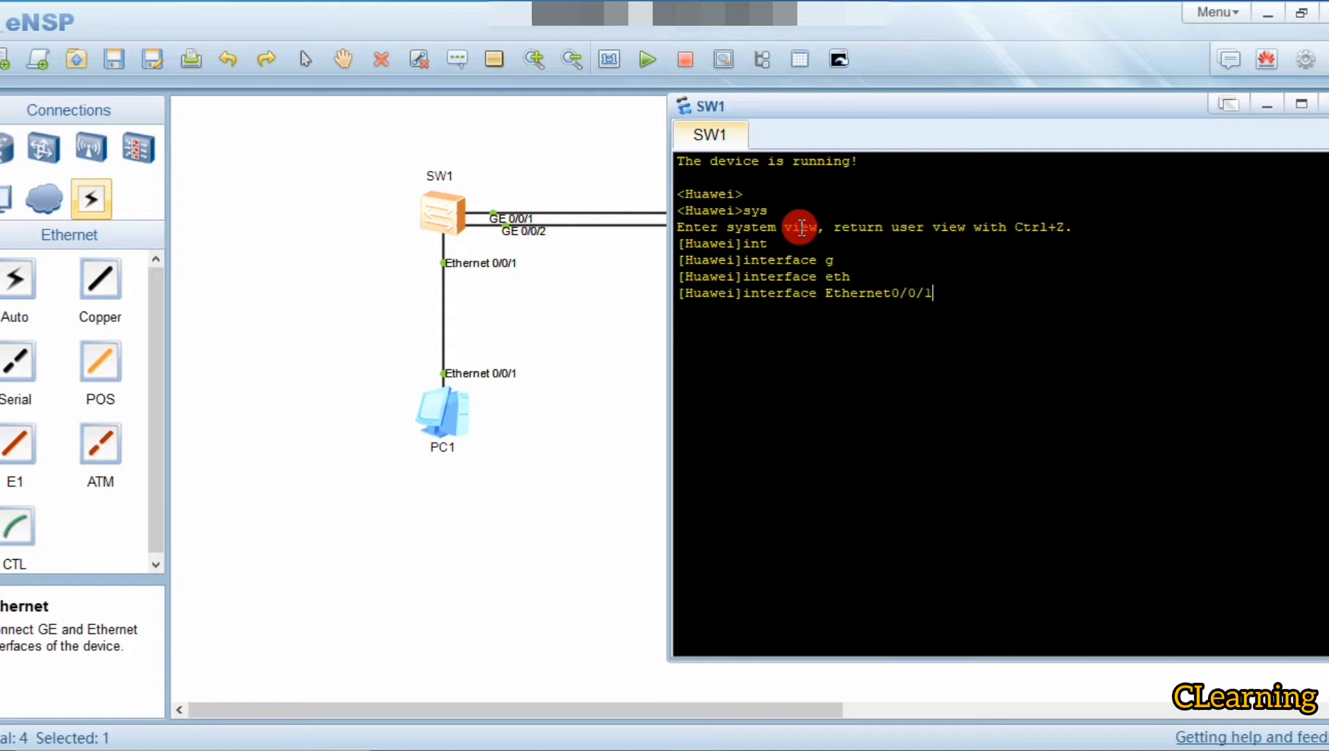
key(Return)
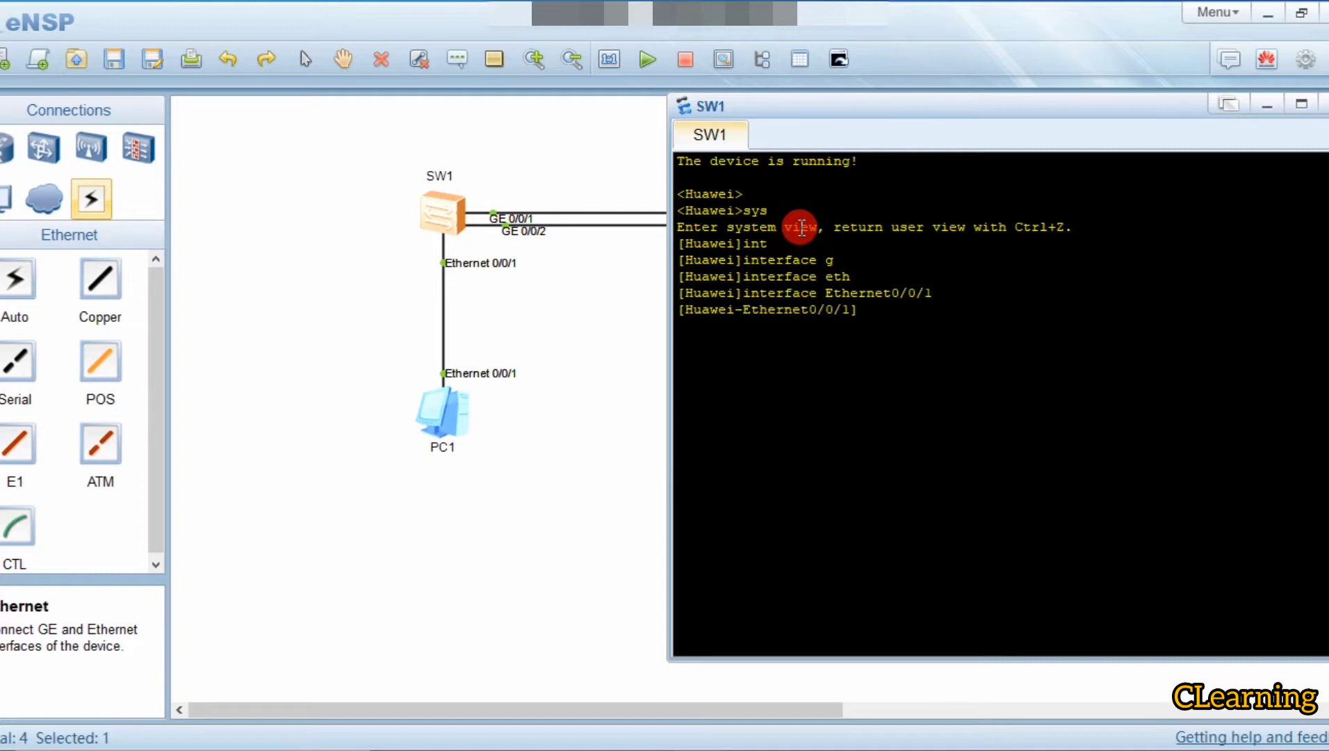
text(q)
key(Return)
key(Return)
key(Return)
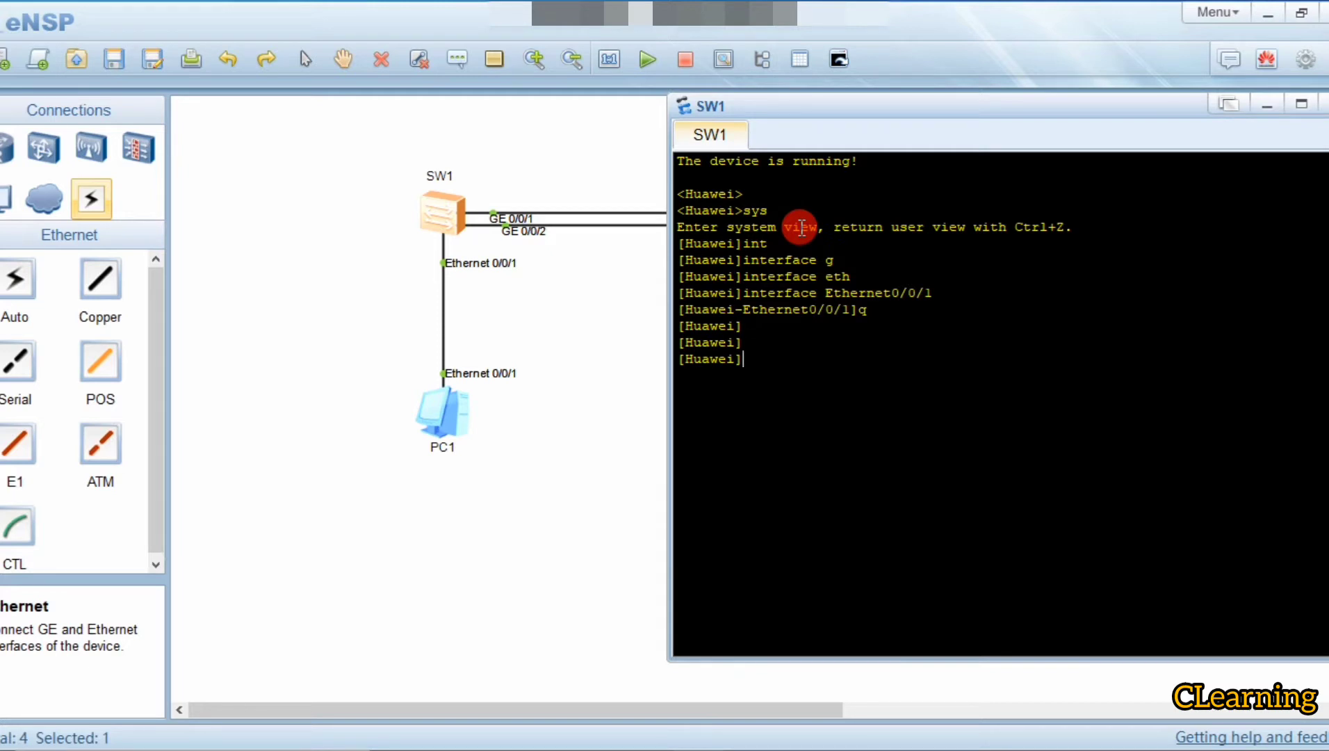
Set SW1's spanning tree mode to RSTP with 'stp mode rstp'.
text(st)
key(Tab)
text(m)
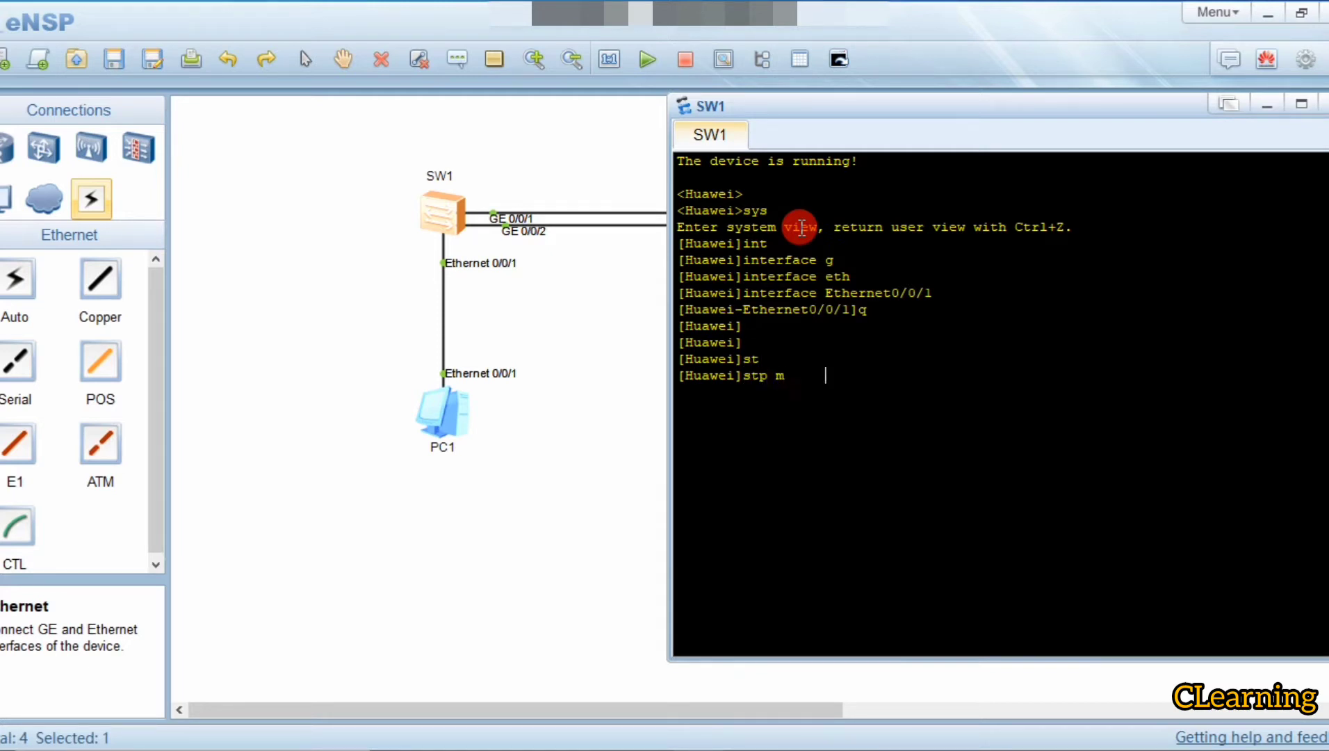
key(Tab)
text(?)
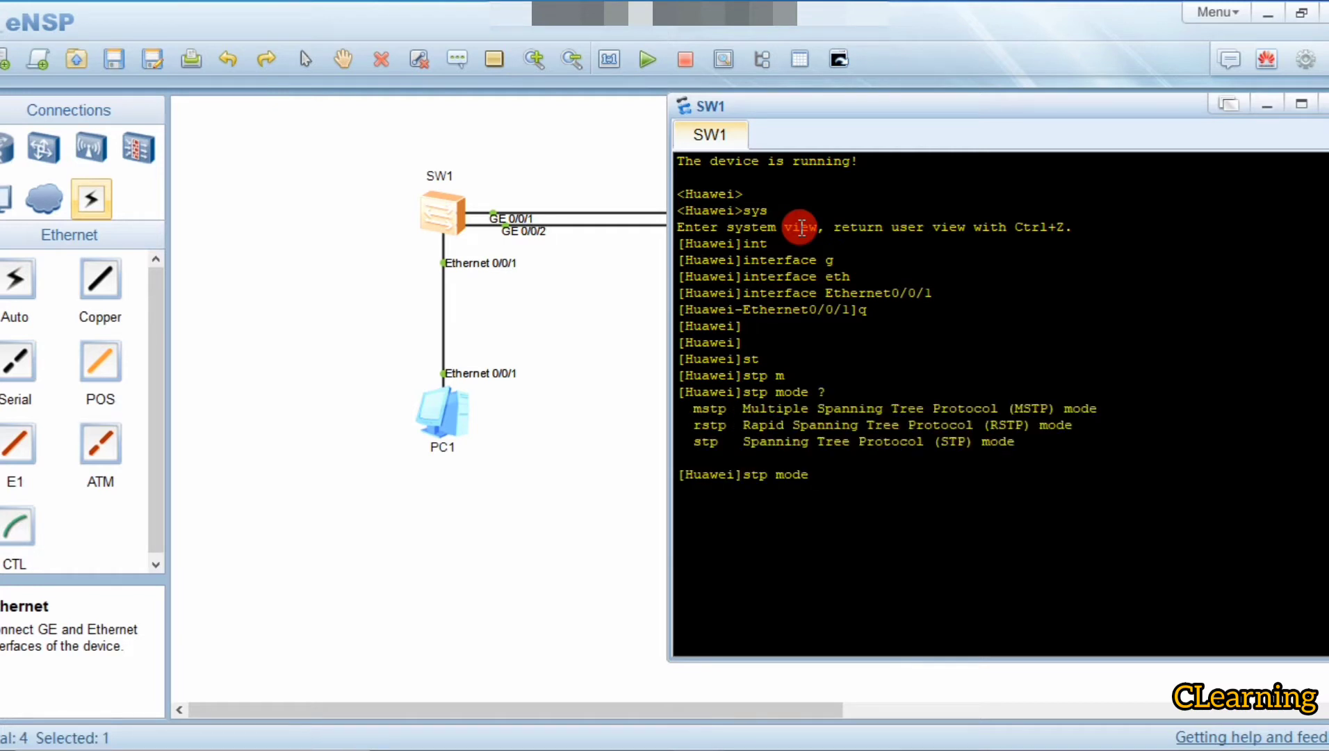
text(r)
key(Tab)
key(Return)
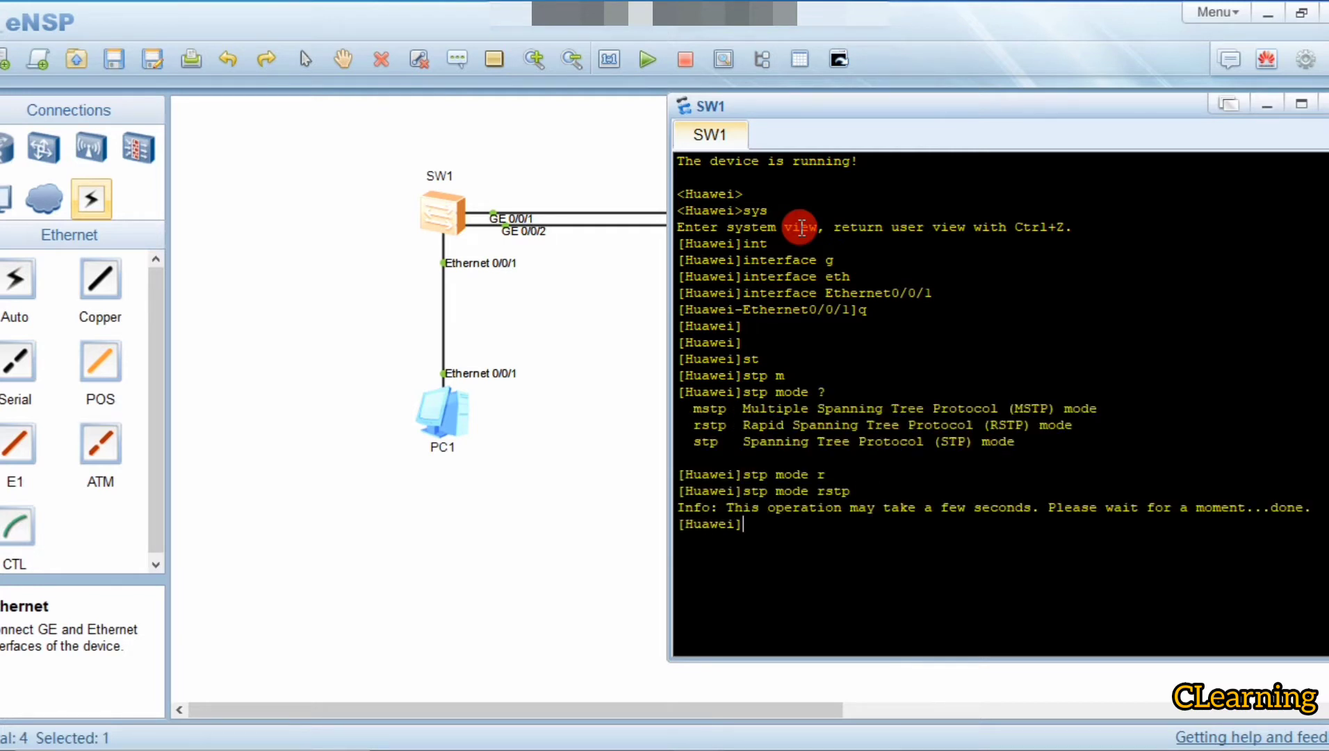
key(Return)
key(Return)
key(Return)
Re-enter SW1's Ethernet0/0/1 interface view by recalling the earlier command.
text(sq)
key(BackSpace)
key(Up)
key(Up)
key(Up)
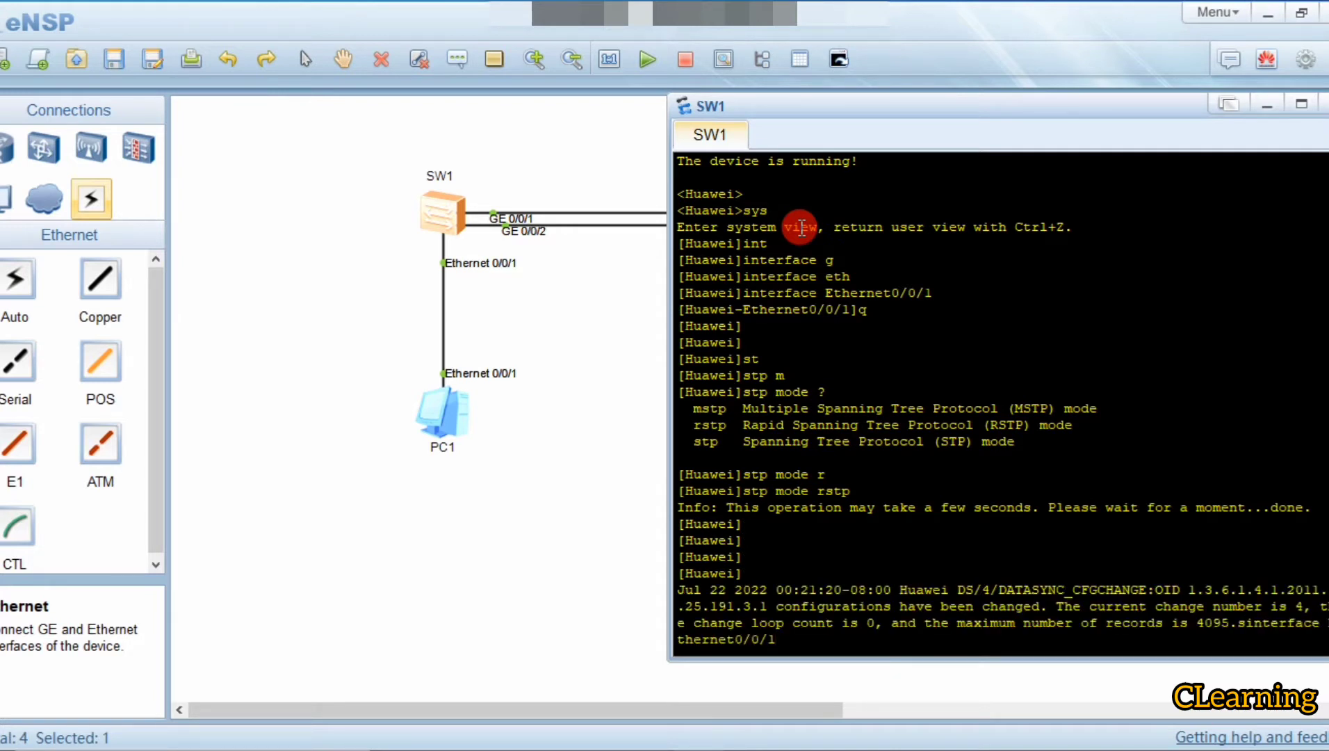
key(Return)
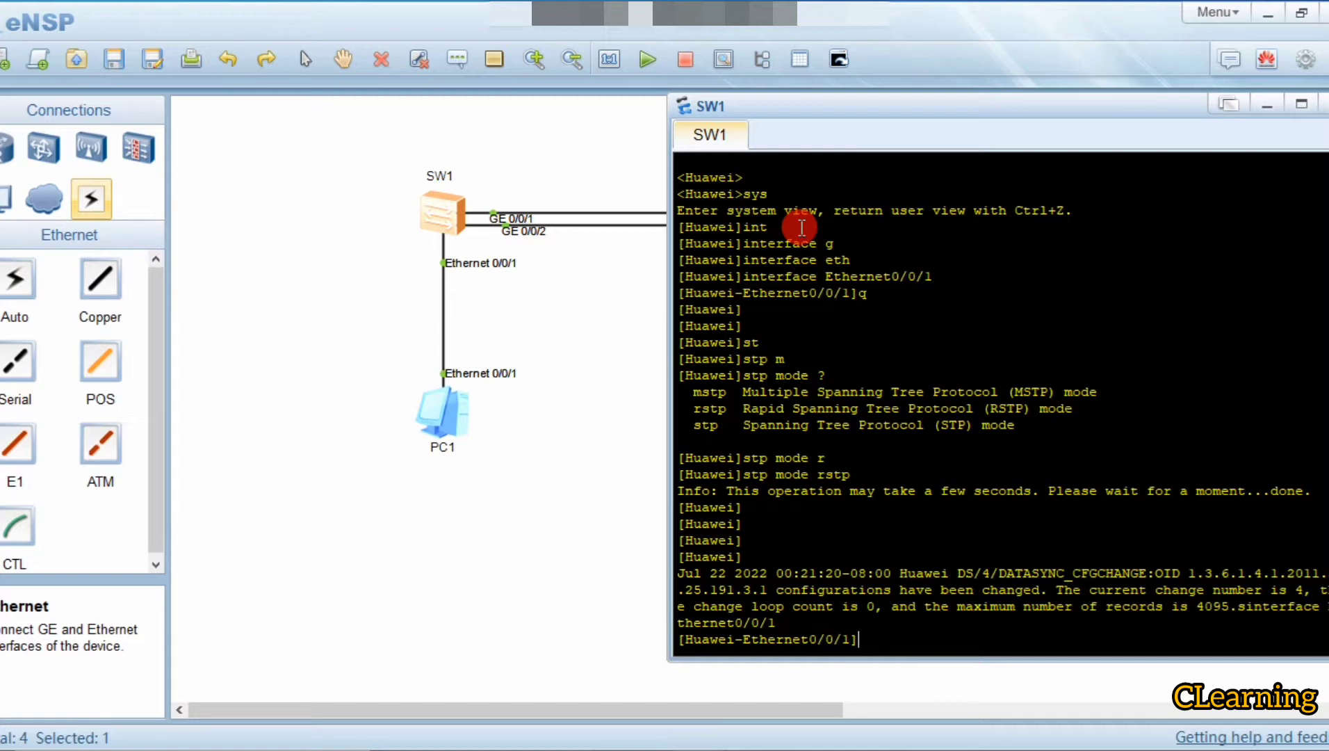
Run 'stp edged-port enable' on SW1's Ethernet0/0/1 and tuck the console behind the topology.
text(st)
key(Tab)
text(po)
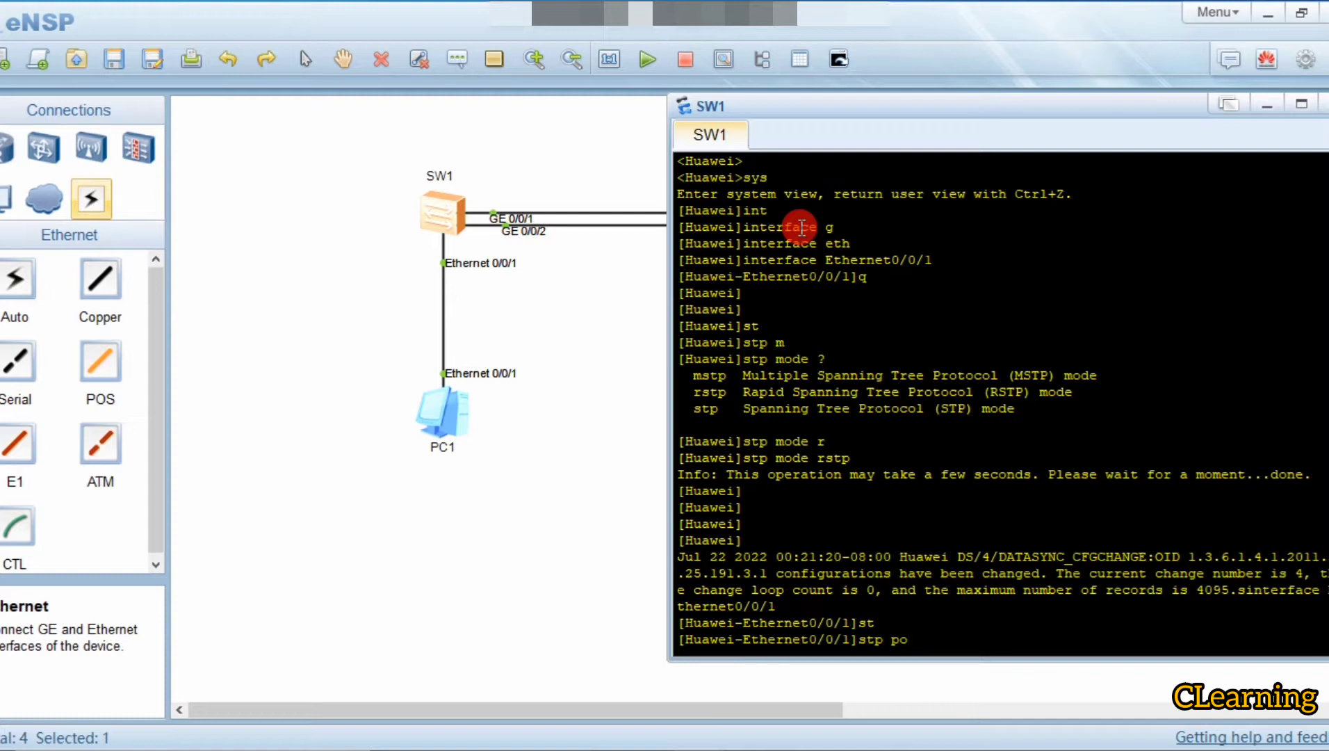
key(BackSpace)
key(BackSpace)
text(ed)
key(Tab)
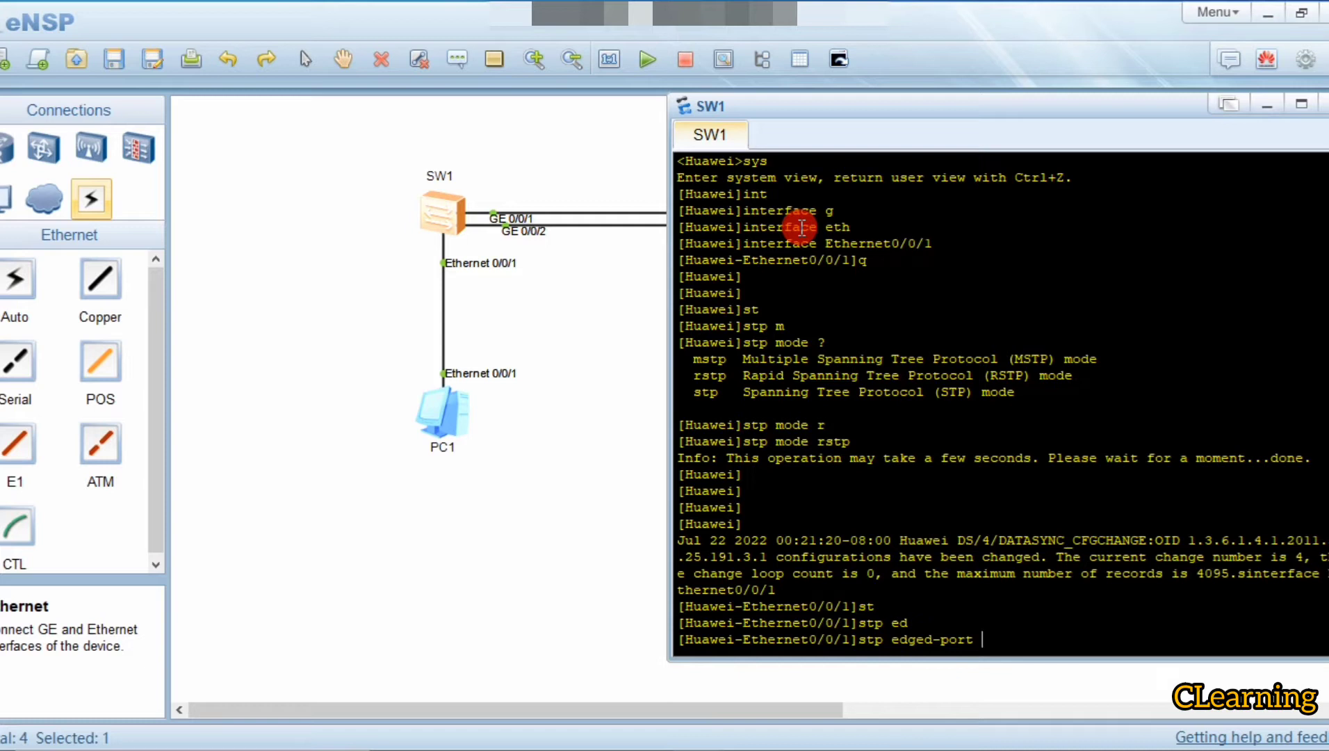
click(570, 469)
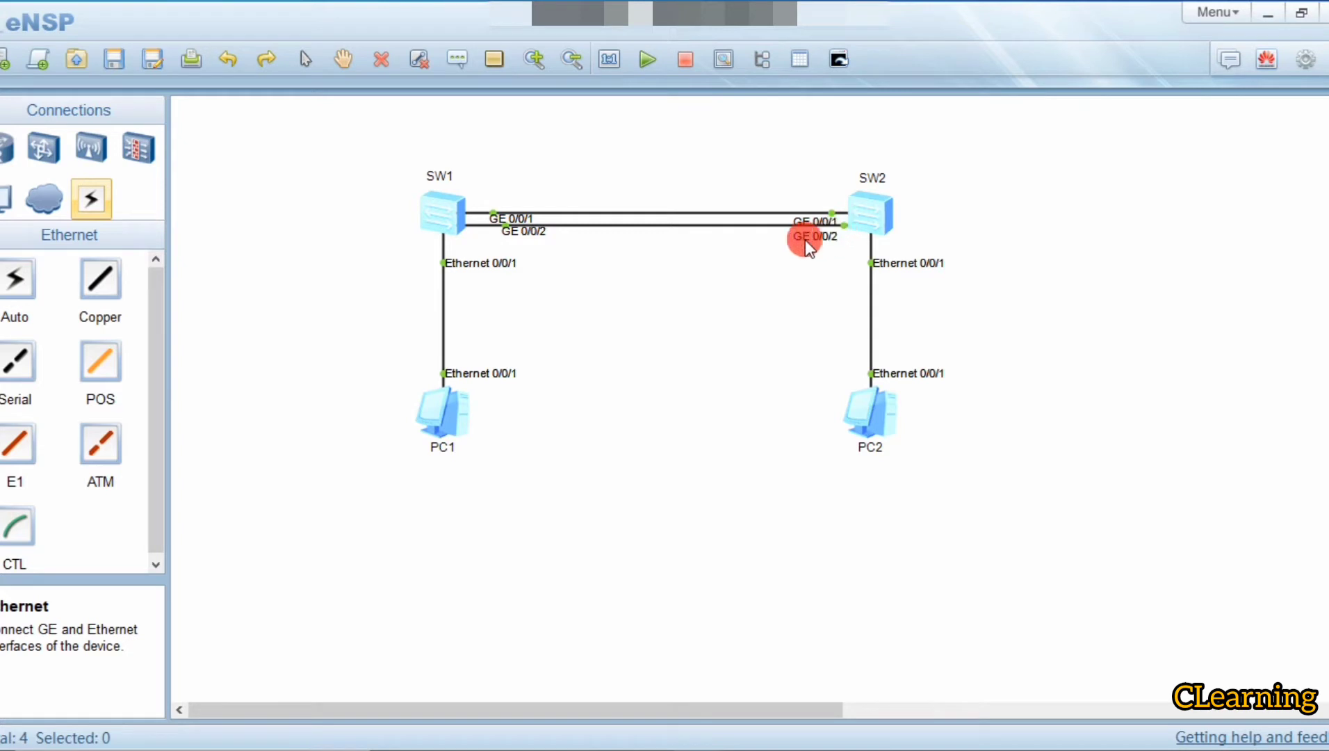
double_click(440, 212)
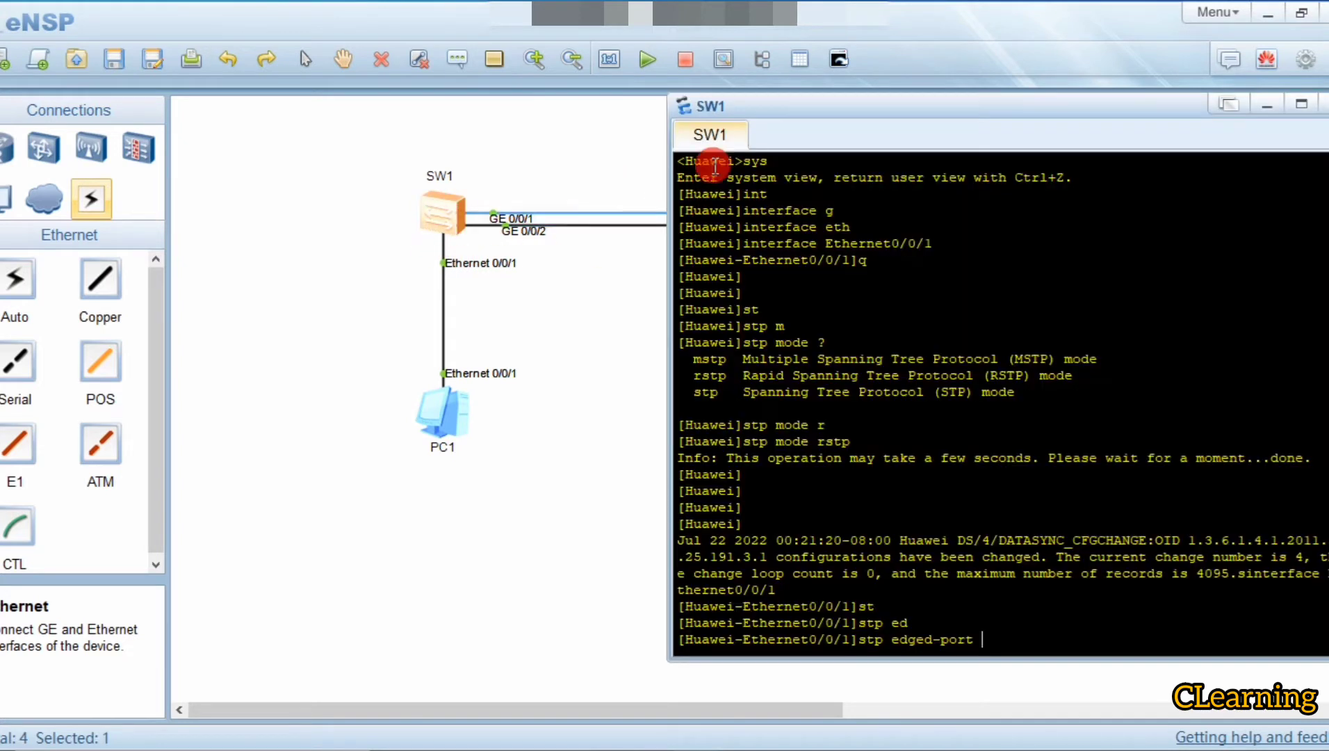
drag(797, 113, 743, 88)
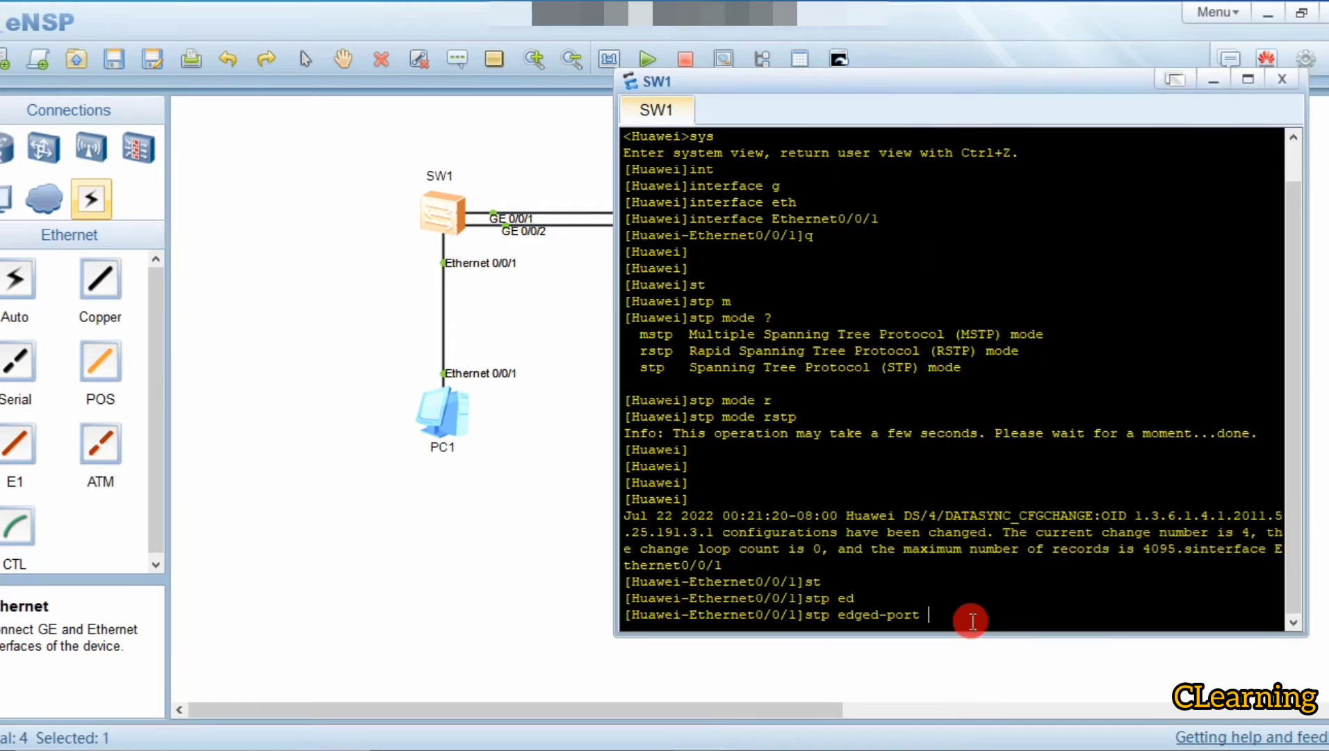
text(en)
key(Tab)
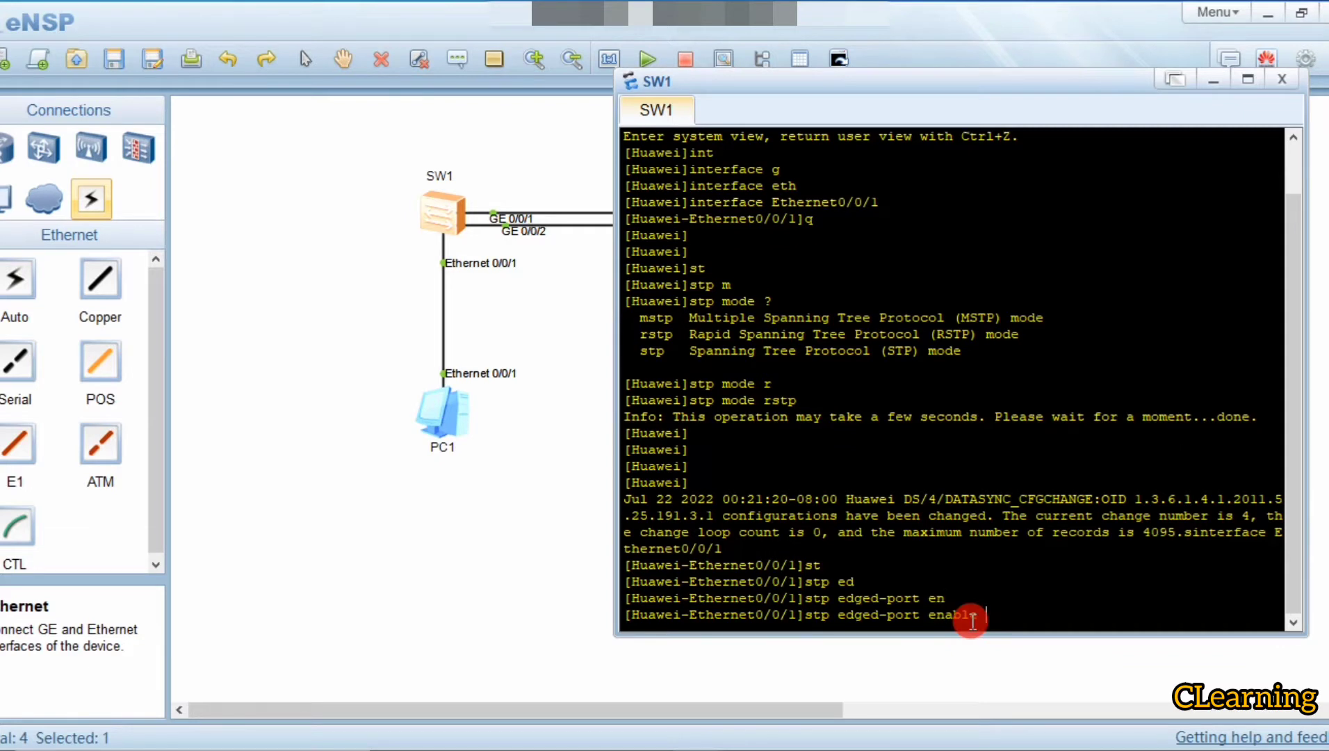
key(Return)
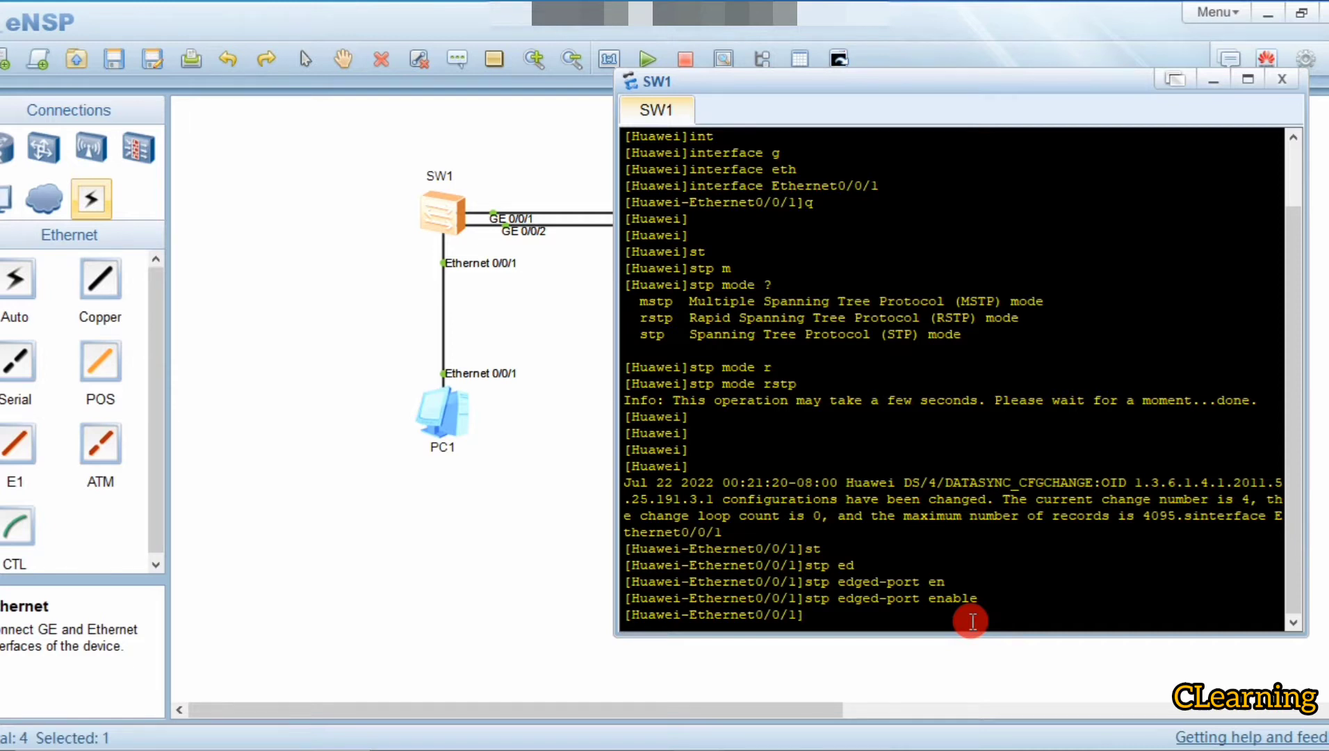
click(529, 532)
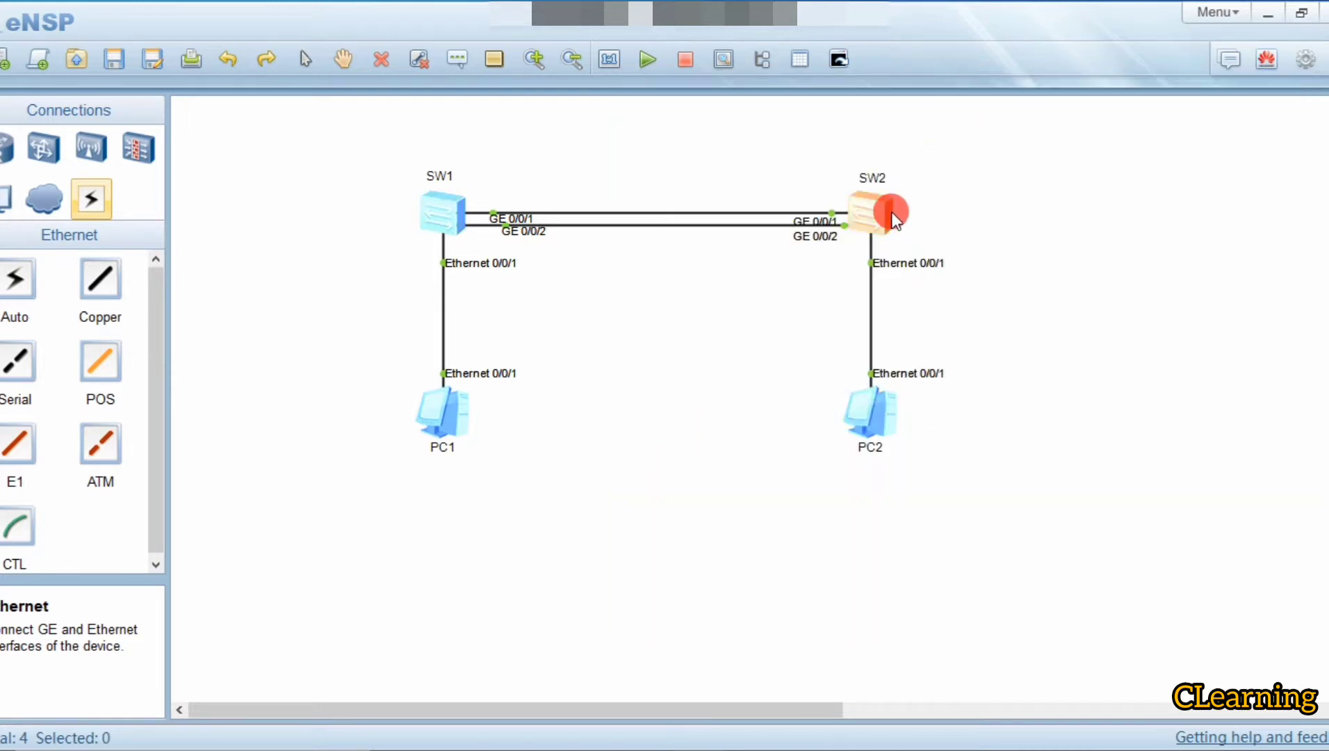
Open SW2's console and enter system view.
double_click(893, 220)
text(sys)
key(Return)
text(int)
key(Tab)
text(g)
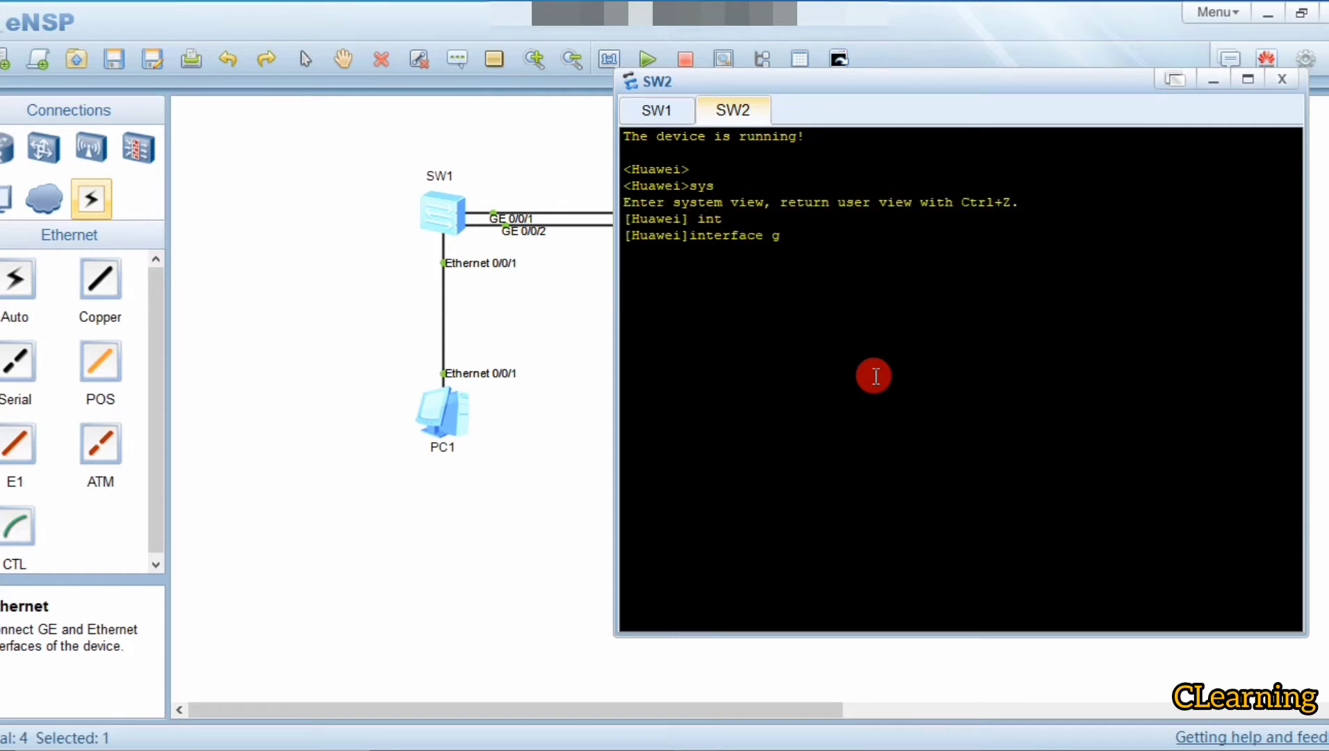
key(BackSpace)
key(BackSpace)
key(BackSpace)
key(BackSpace)
key(BackSpace)
key(BackSpace)
key(BackSpace)
key(BackSpace)
key(BackSpace)
key(BackSpace)
key(BackSpace)
Set SW2's spanning tree mode to RSTP with 'stp mode rstp'.
text(st)
key(Tab)
text(m)
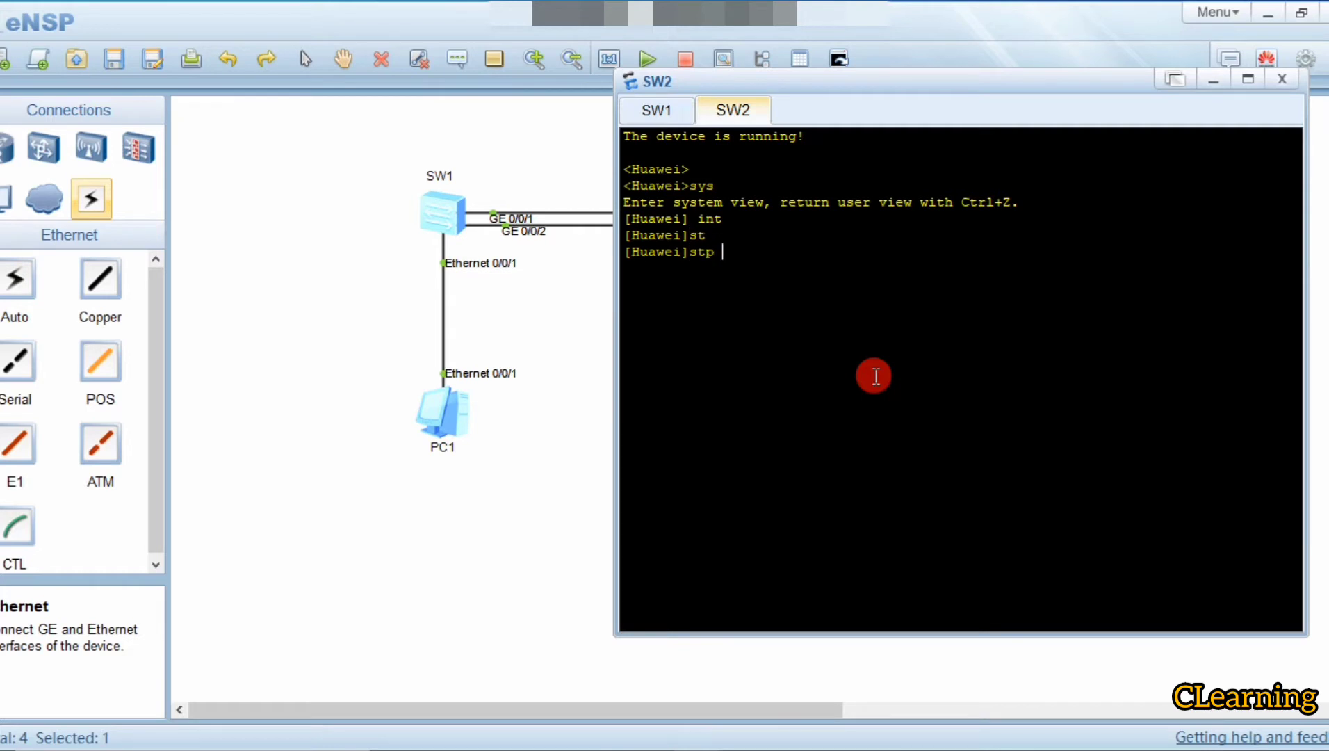
key(Tab)
text(r)
key(Tab)
key(Return)
key(Return)
key(Return)
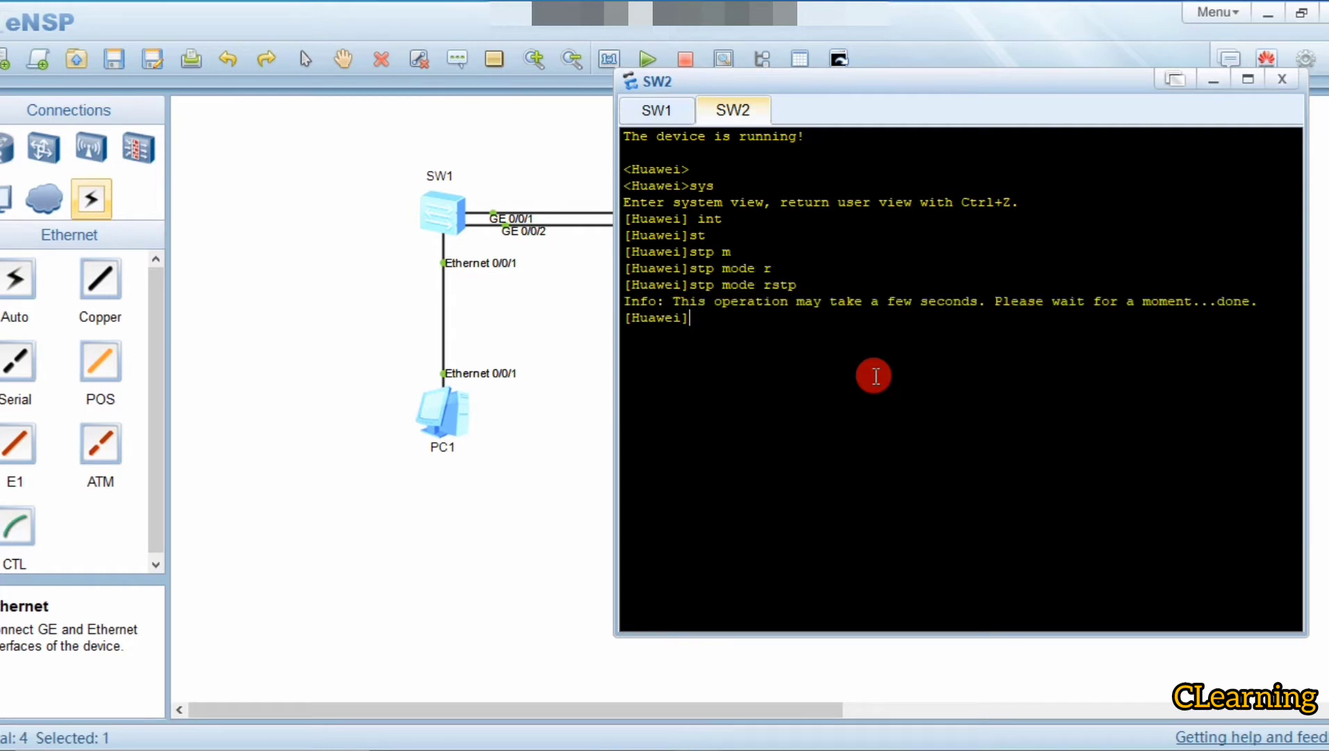
Enter the Ethernet0/0/1 interface view on SW2.
text(int)
key(Tab)
text(e)
key(Tab)
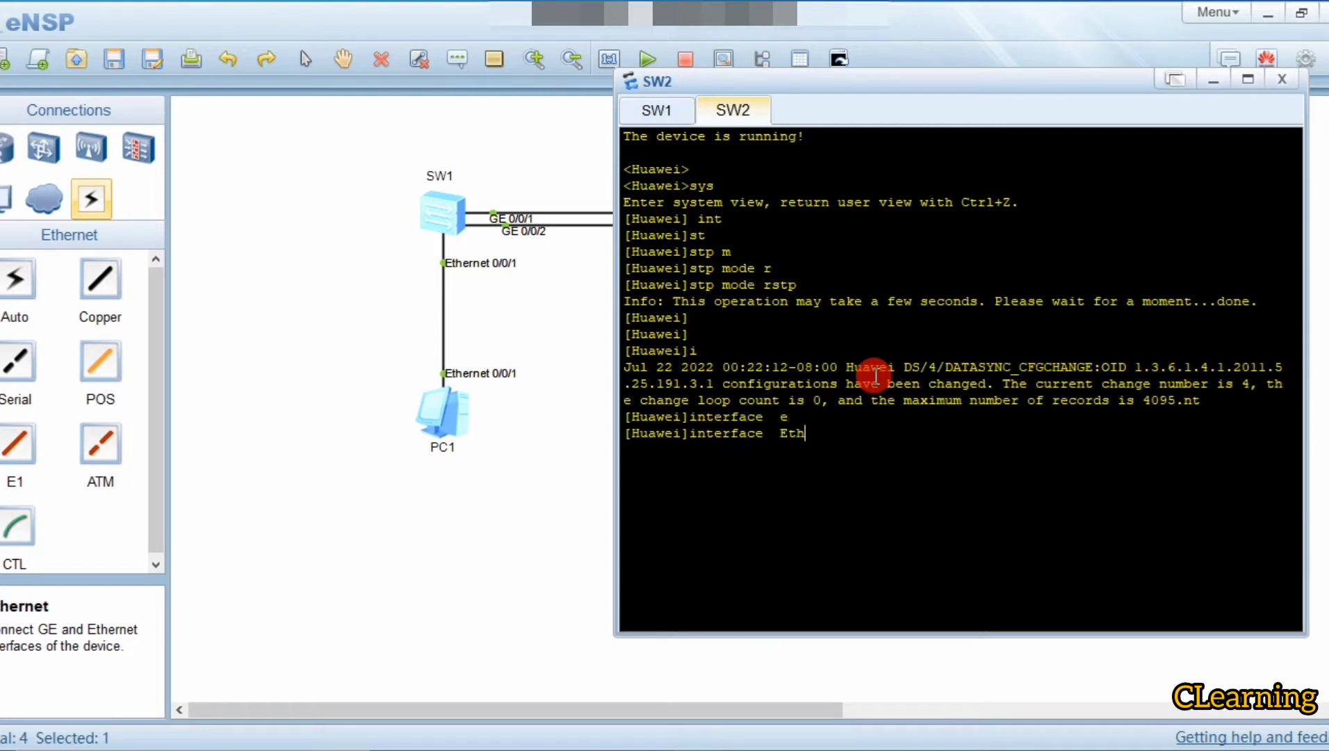
text(e)
key(Tab)
text(0/0/1)
key(Return)
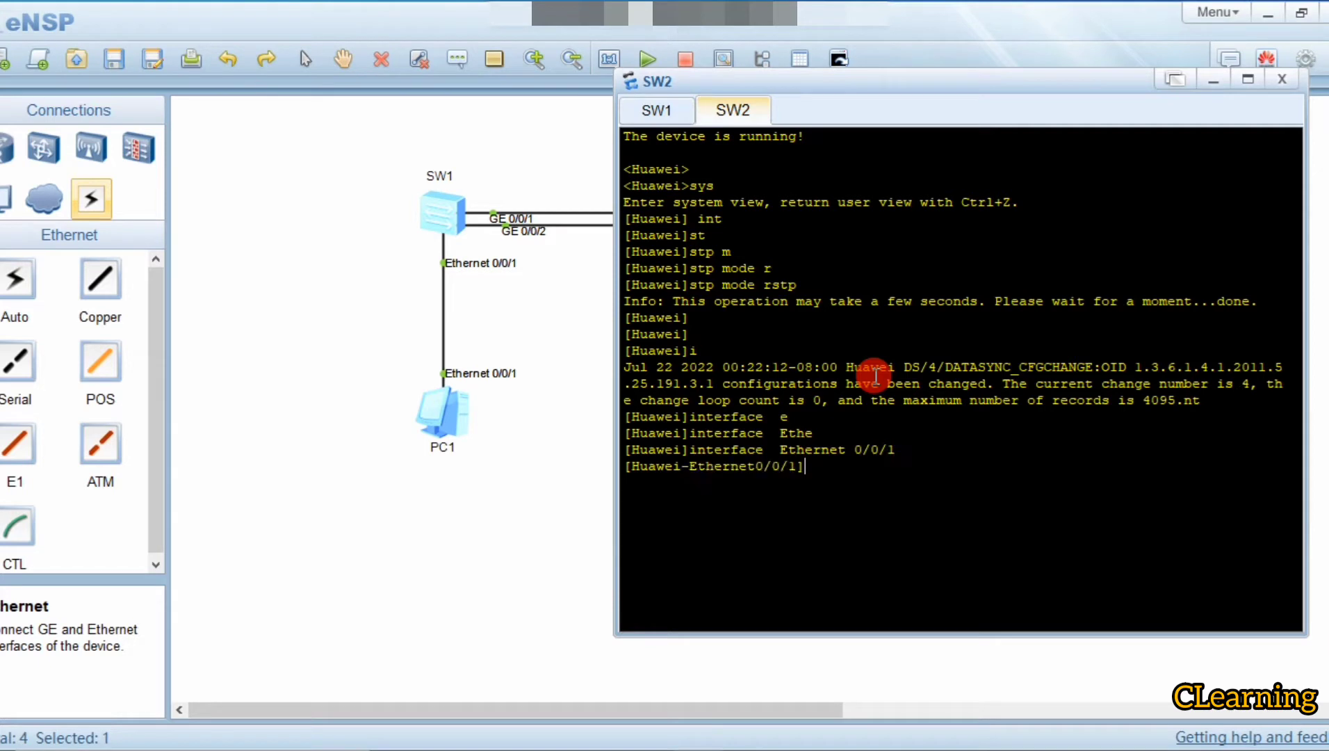
Run 'stp edged-port enable' on SW2's Ethernet0/0/1, then quit to system view.
text(st)
key(Tab)
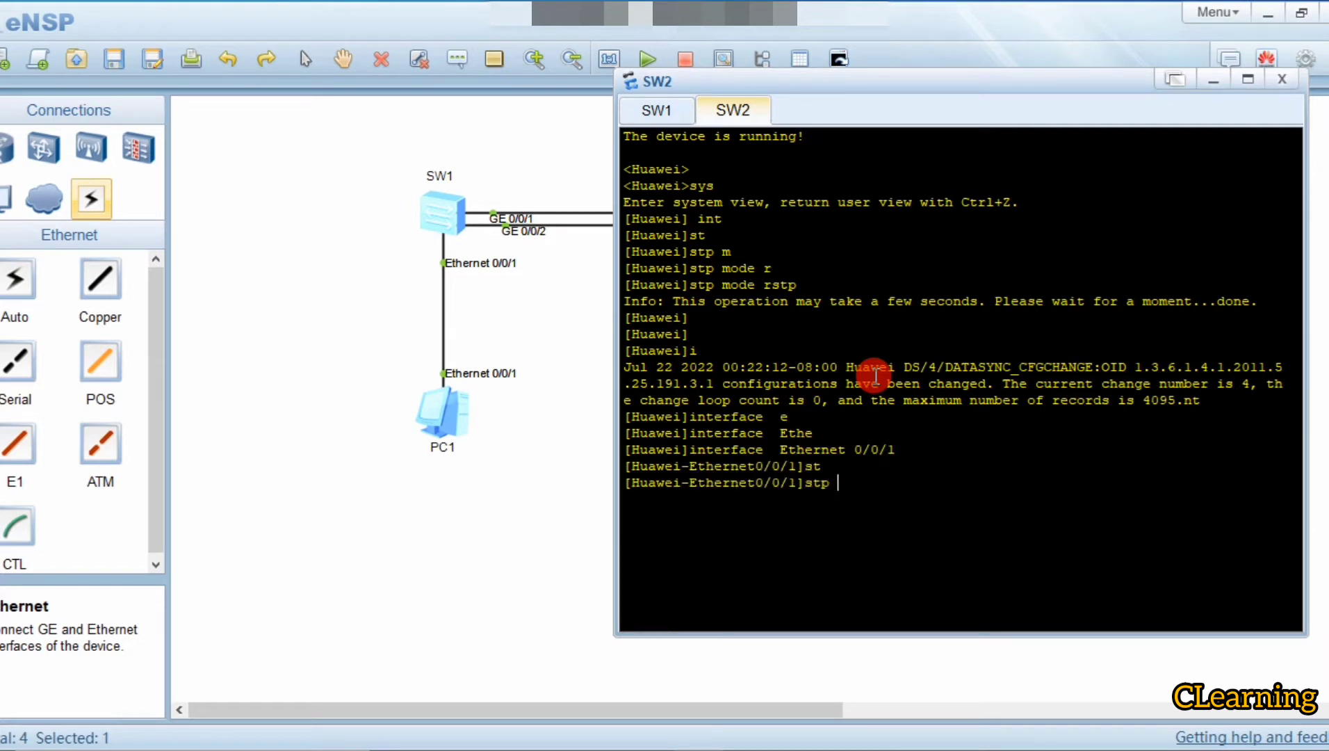
text(ed)
key(Tab)
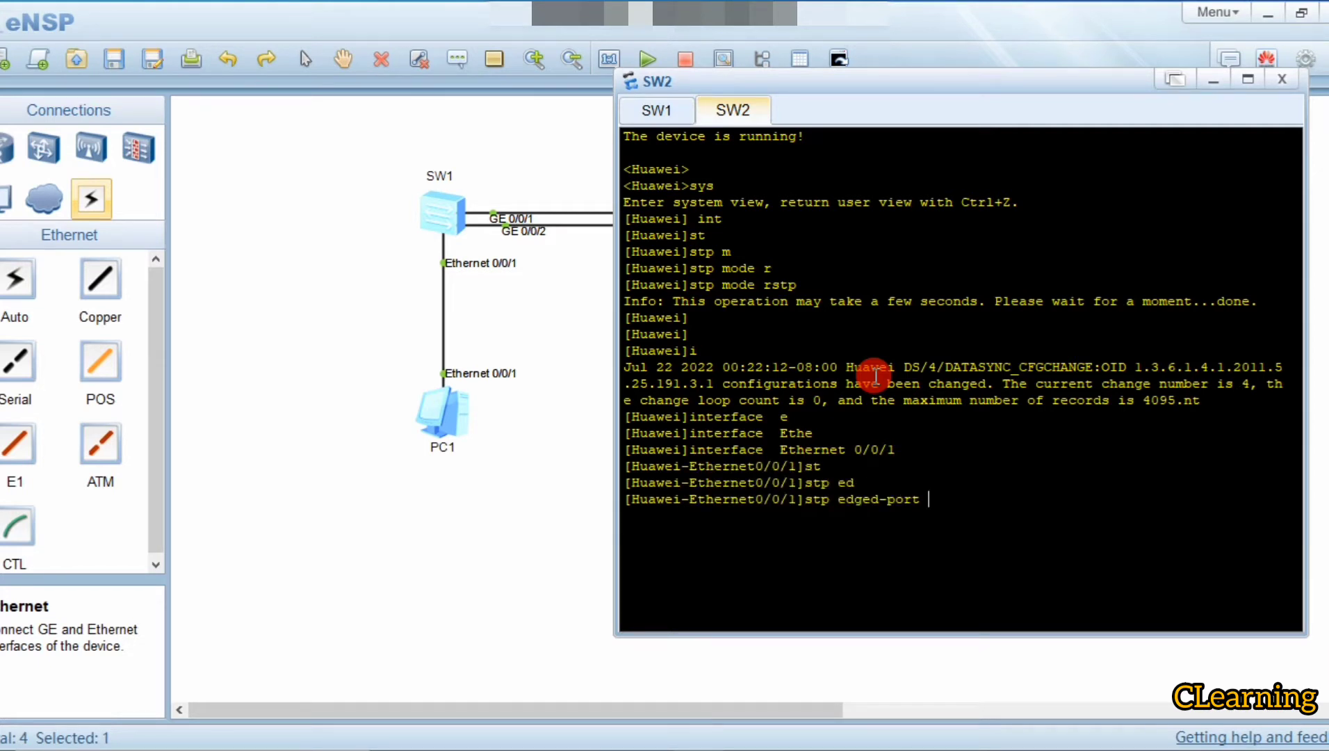
text(en)
key(Tab)
key(Return)
key(Return)
key(Return)
key(Return)
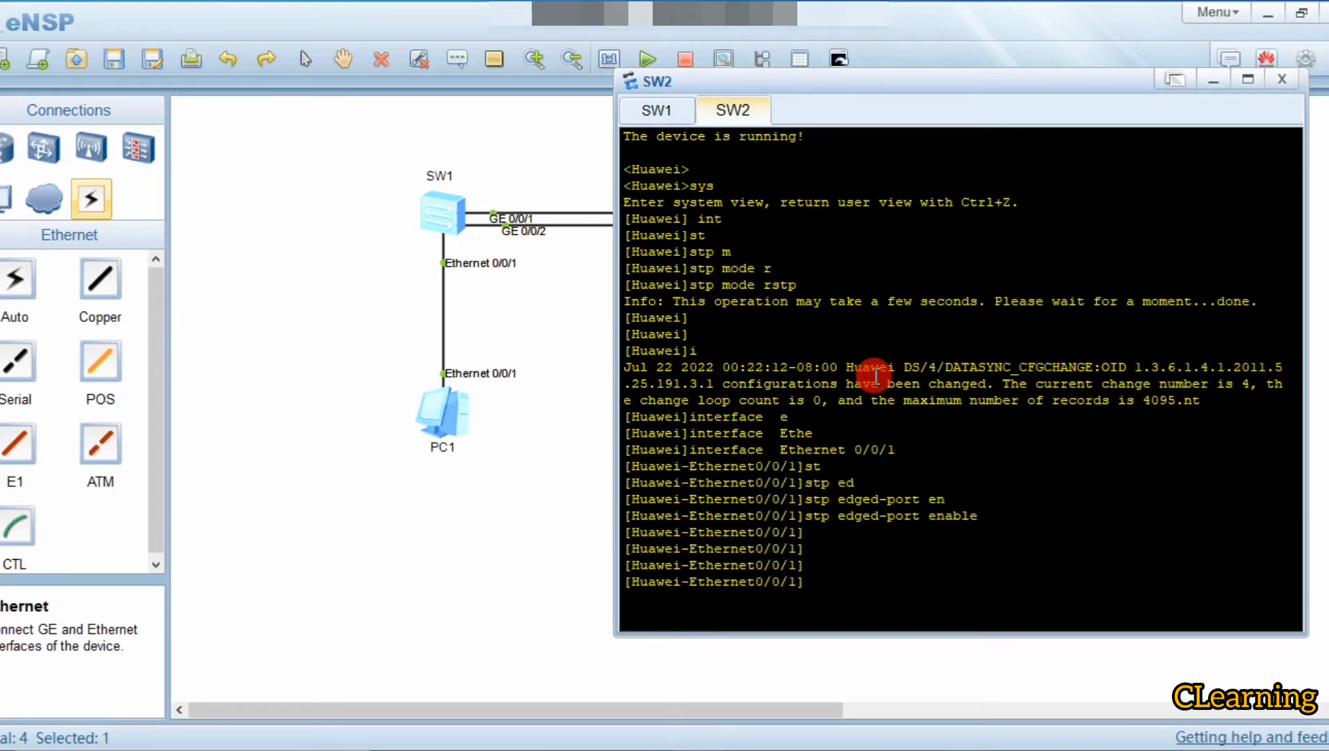
text(q)
key(Return)
key(Return)
key(Return)
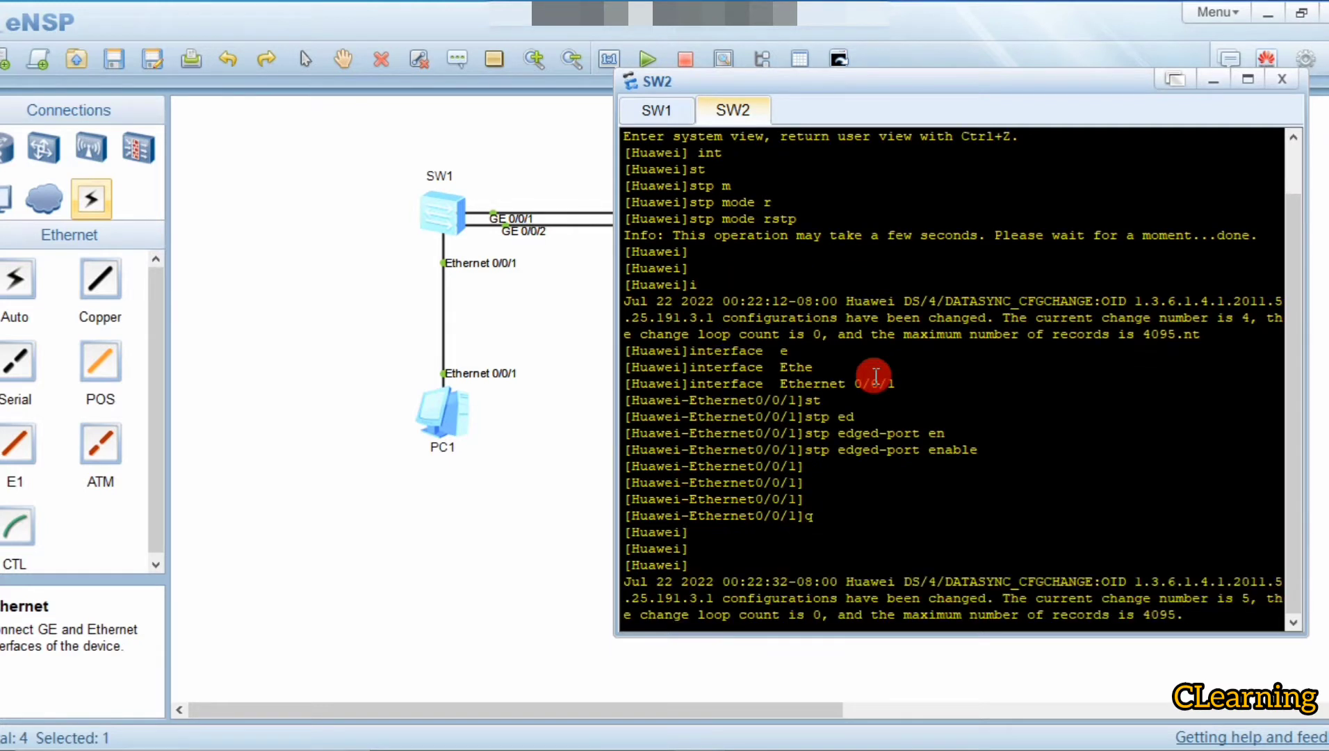
Run 'display stp brief' on SW2 to list its port roles and states.
text(dis st)
key(Tab)
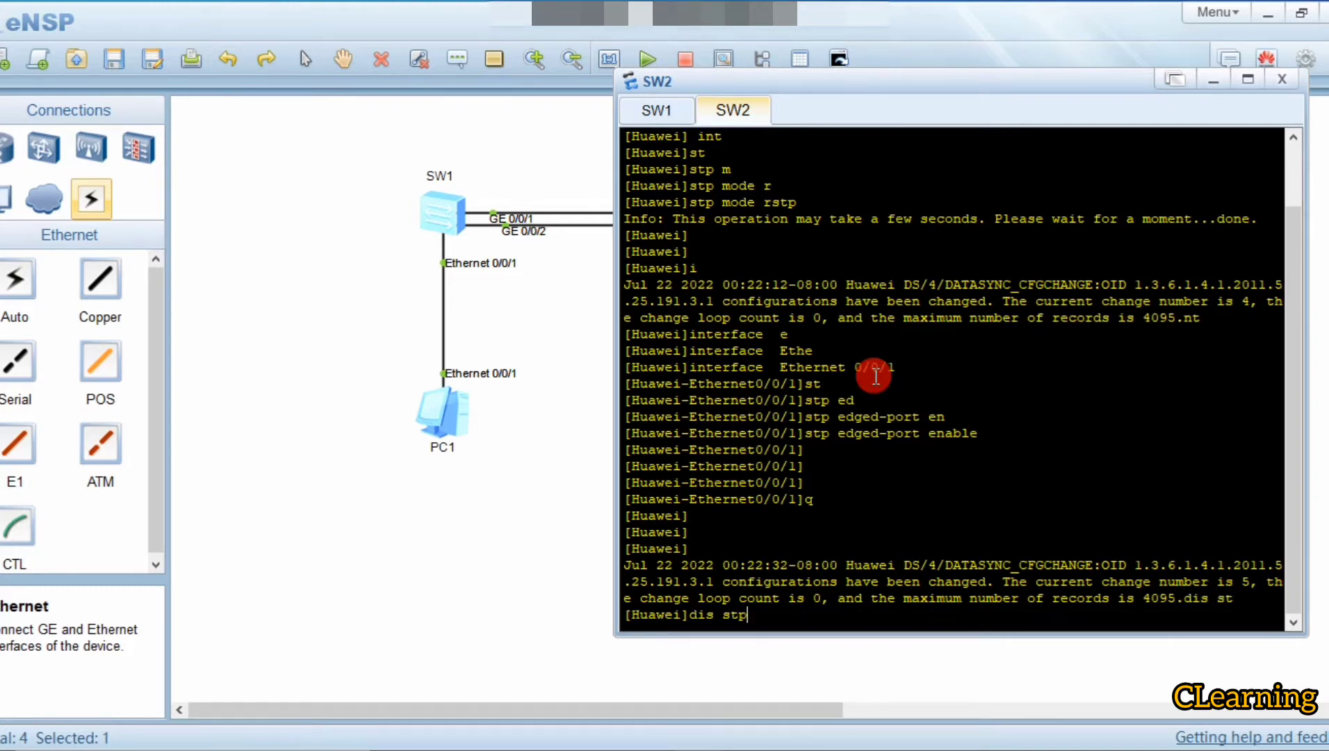
text(b)
key(Tab)
key(BackSpace)
key(Tab)
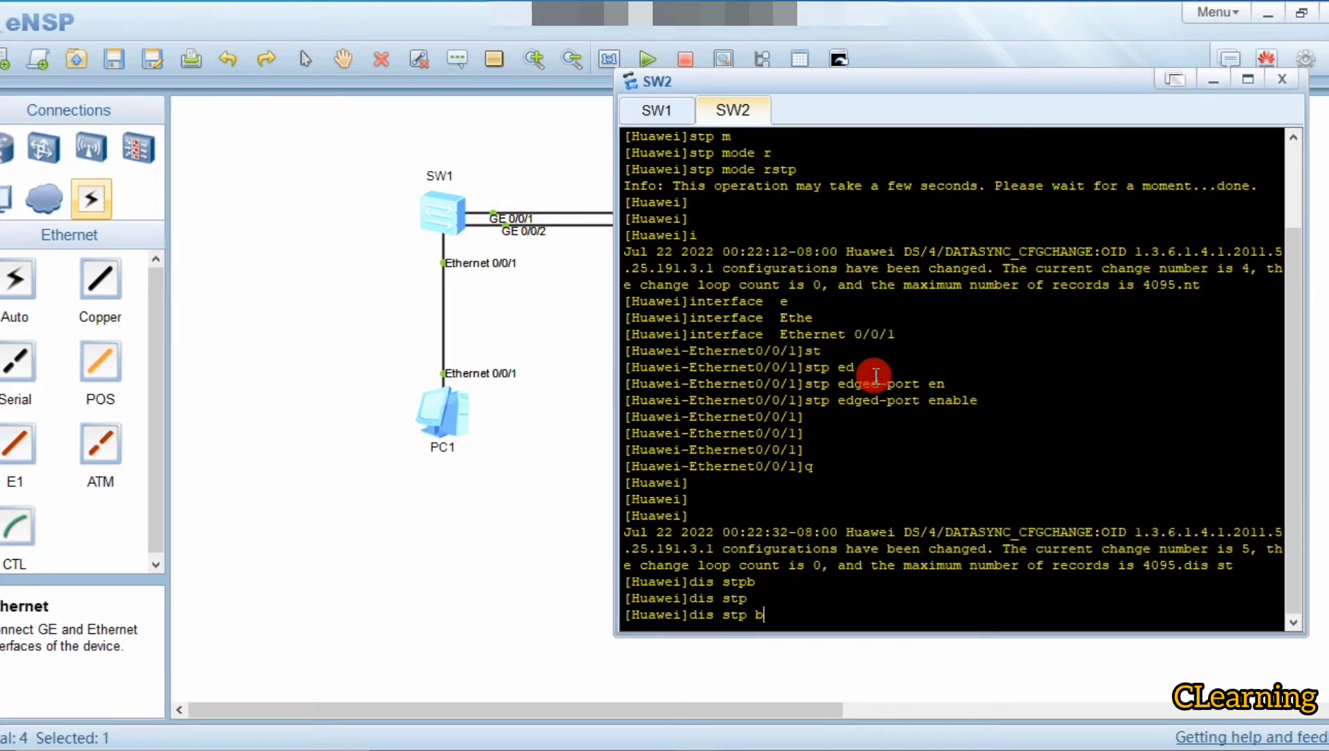
text(b)
key(Tab)
key(Return)
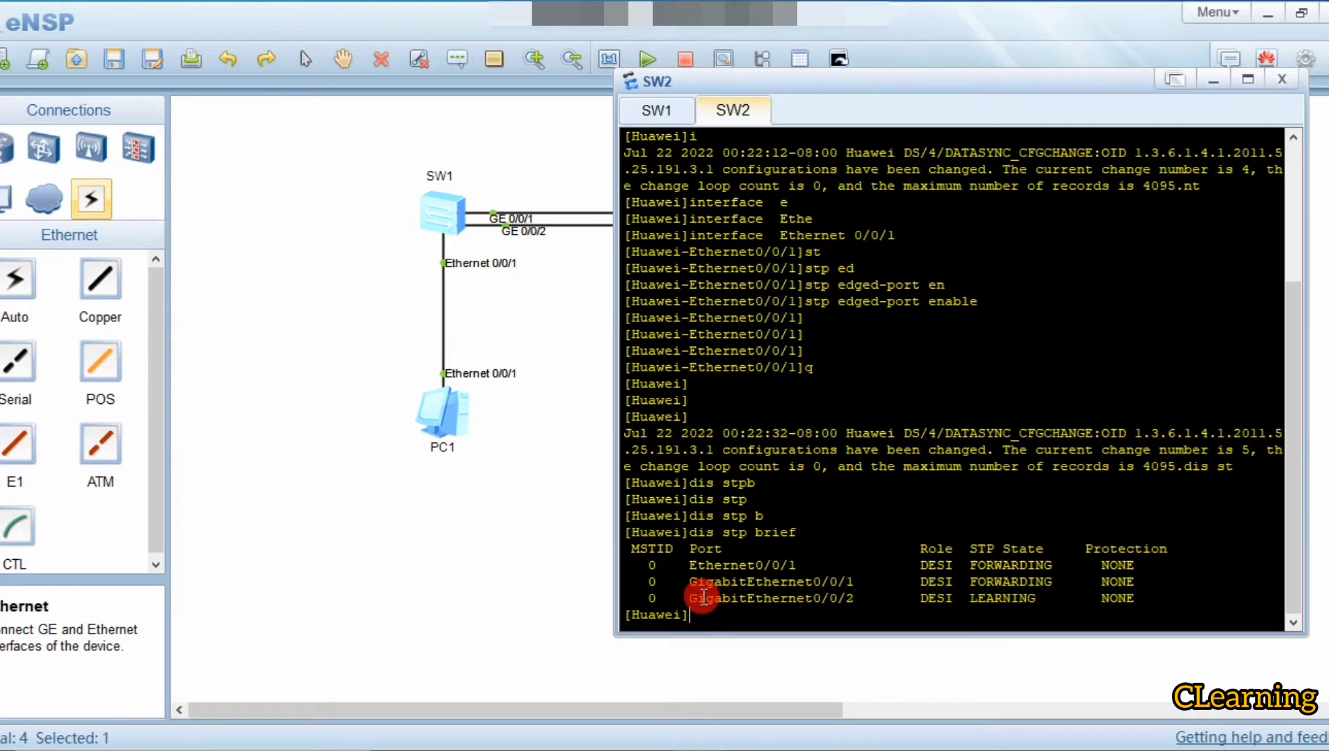
Review the GE0/0/1 forwarding and GE0/0/2 learning rows, then close SW2's console.
drag(674, 577, 1084, 602)
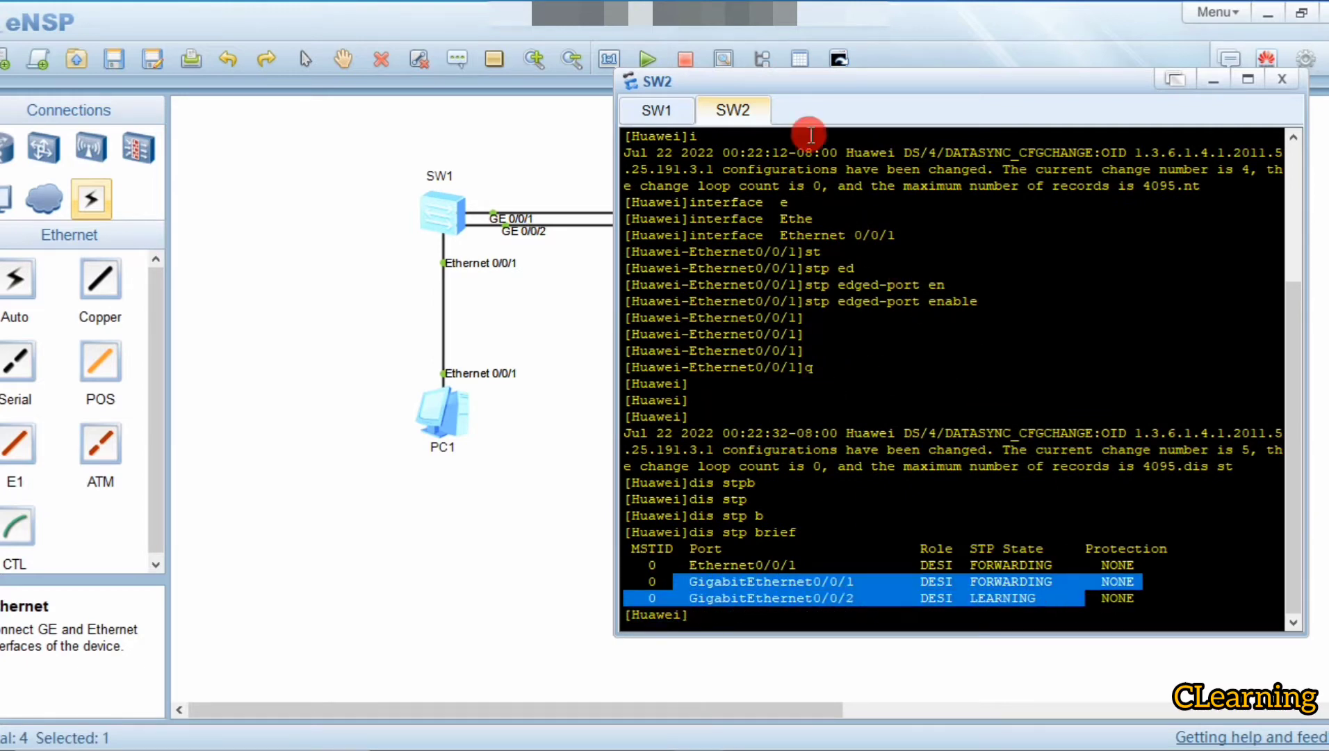
drag(809, 82, 1104, 83)
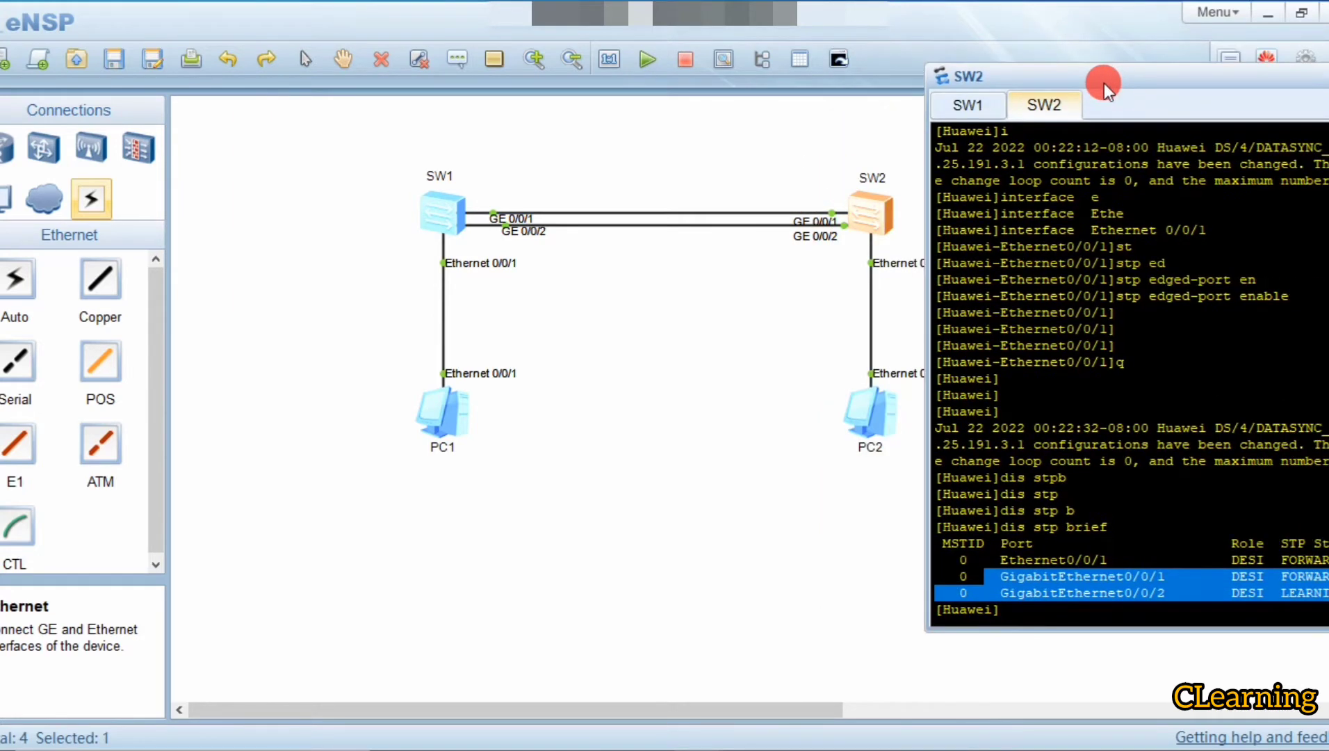
click(1264, 590)
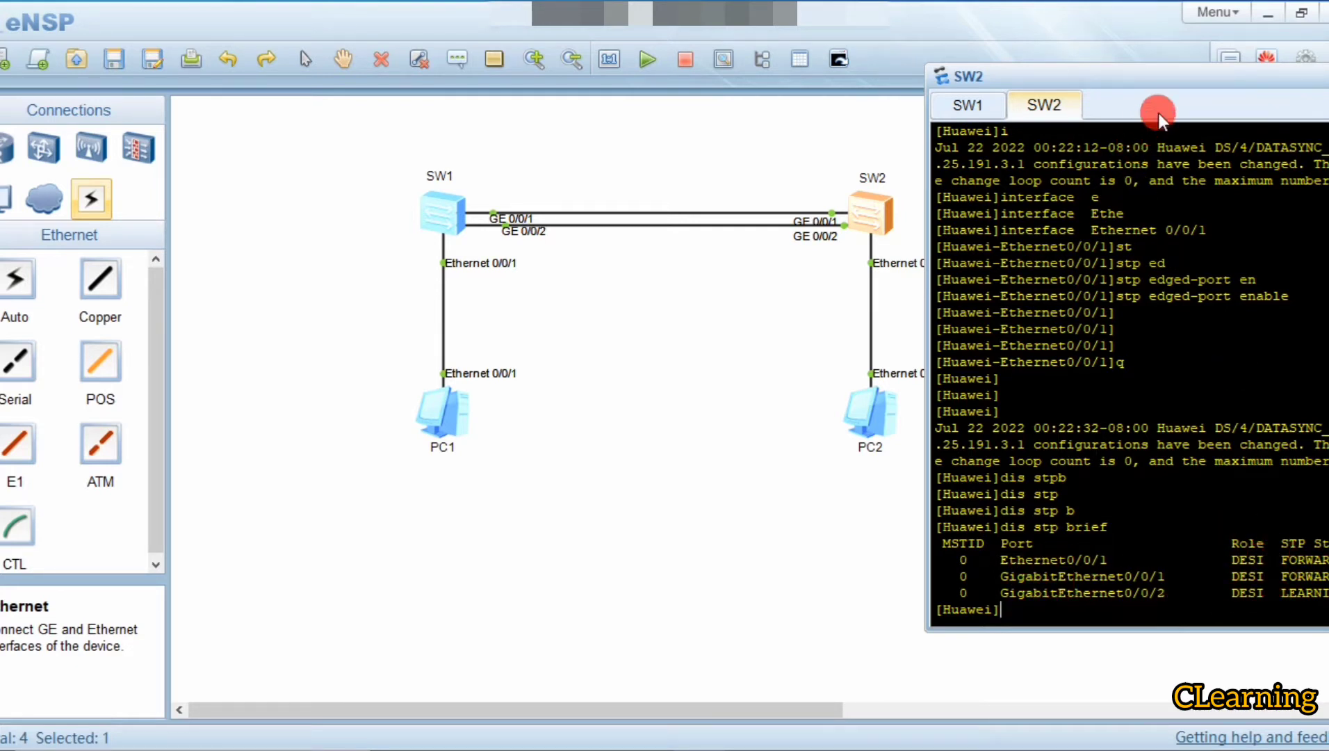
drag(1160, 77, 869, 144)
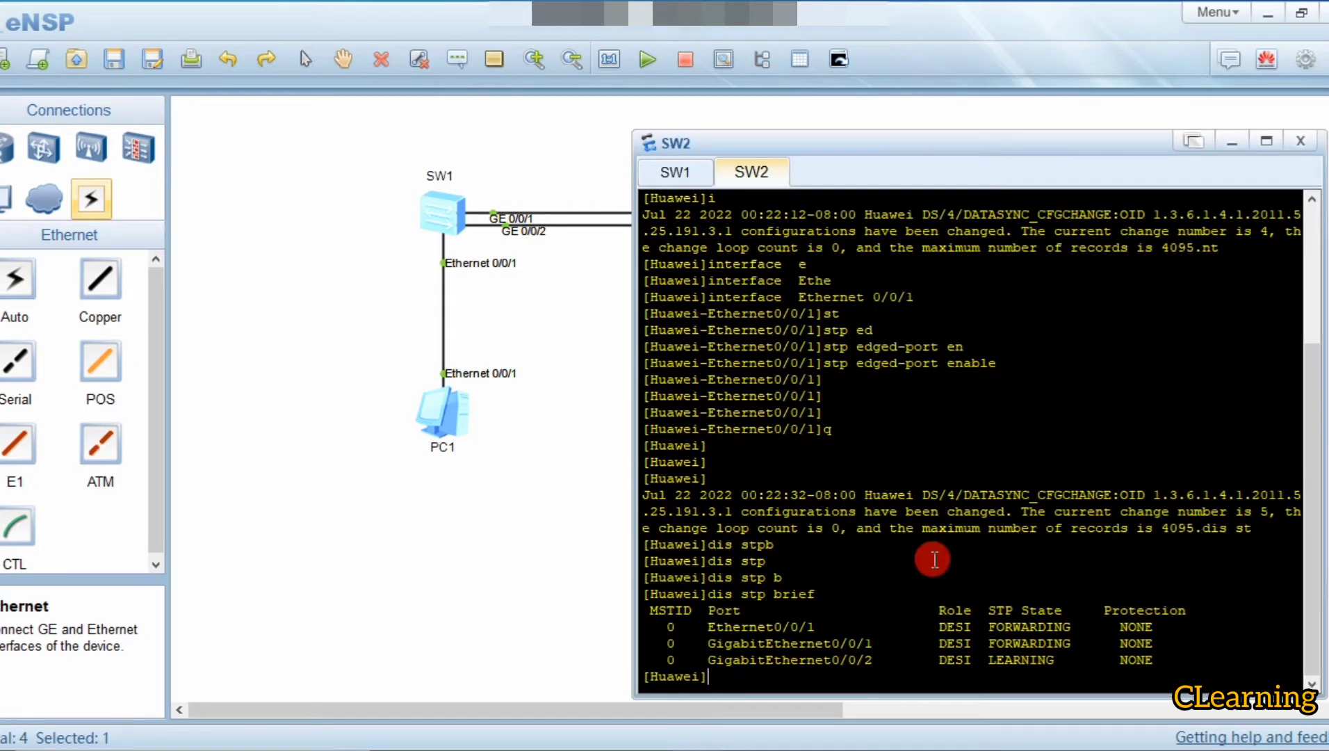
drag(818, 138, 958, 142)
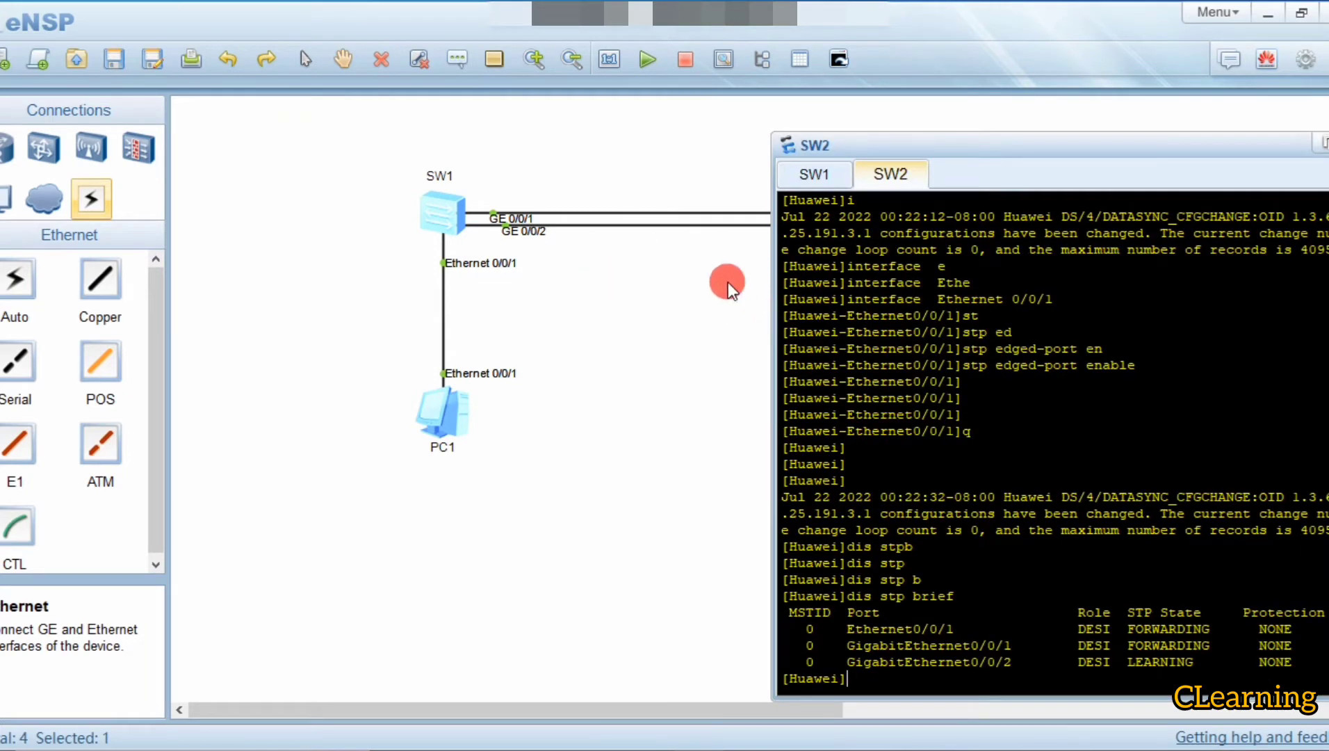
click(434, 208)
On SW1, quit interface view and run 'display stp brief' to see GE0/0/1 root, GE0/0/2 alternate.
click(515, 281)
click(919, 645)
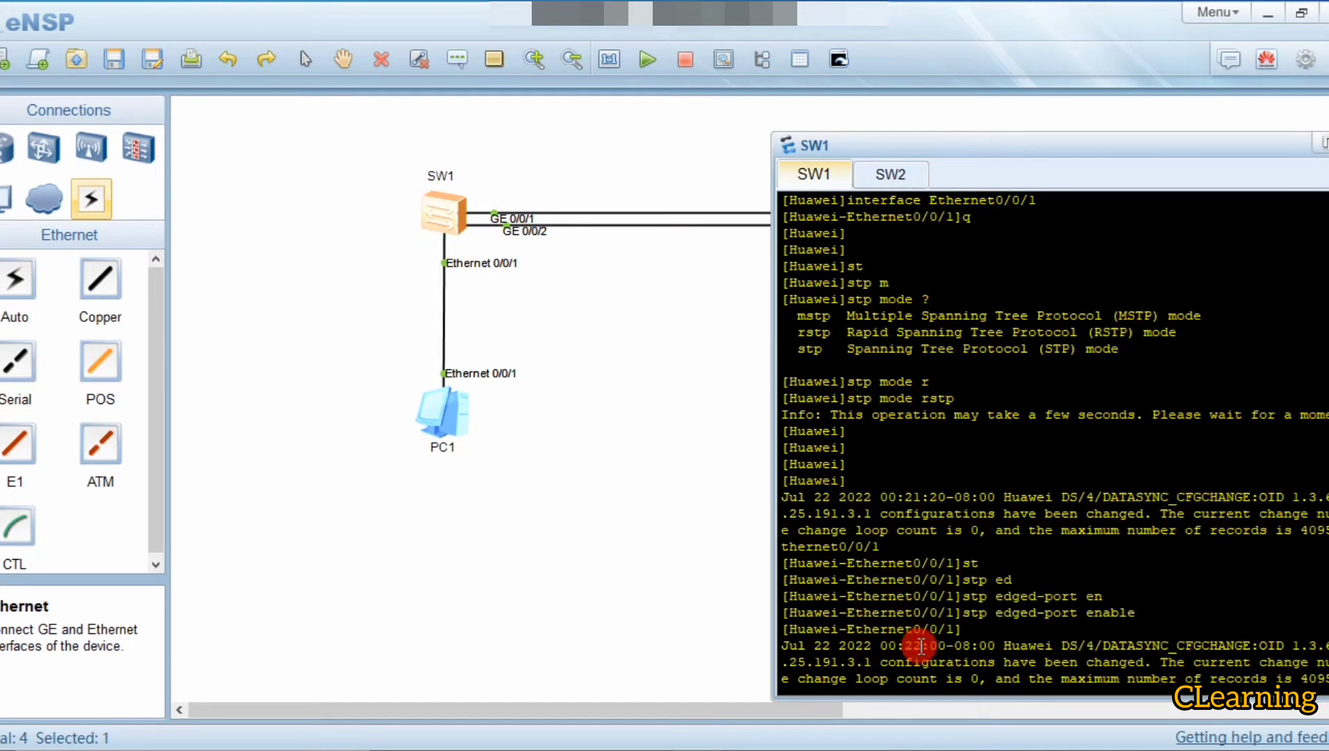
key(Return)
key(Return)
key(Return)
key(Return)
key(Return)
text(q)
key(Return)
key(Return)
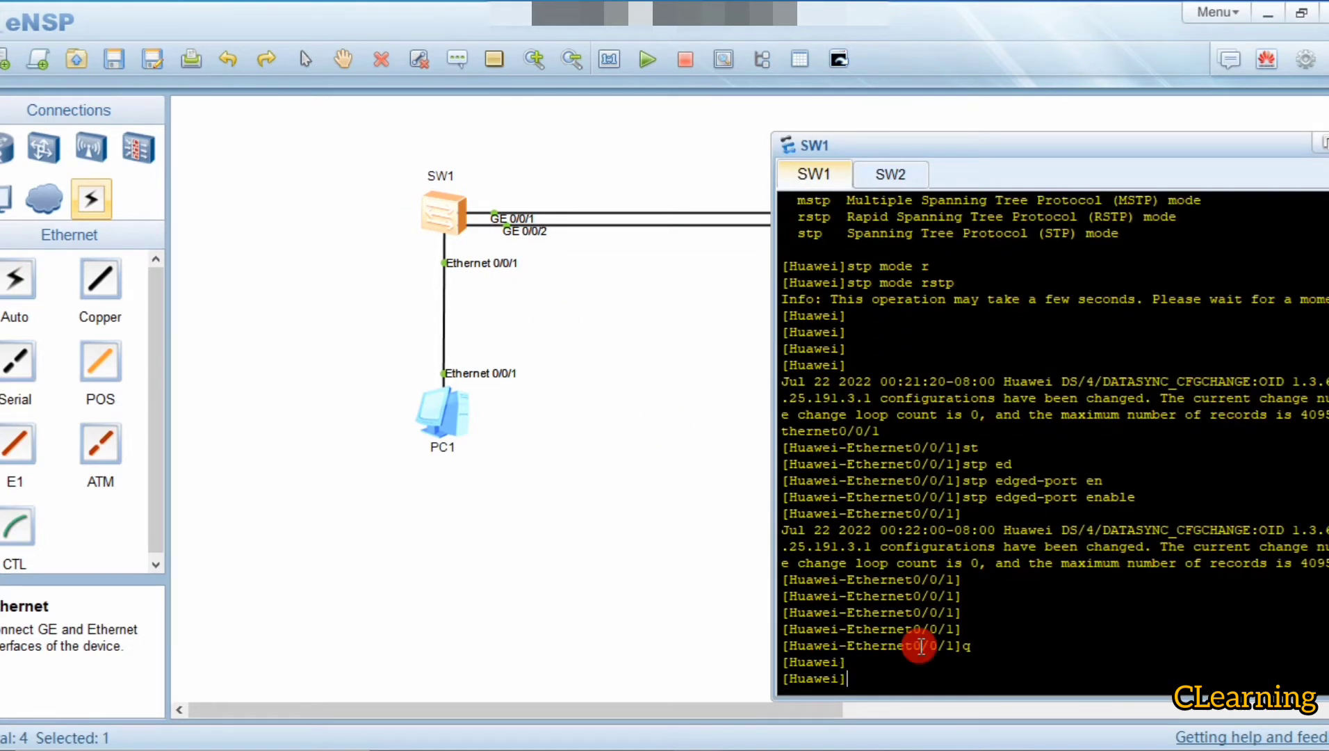
text(dis st)
key(Tab)
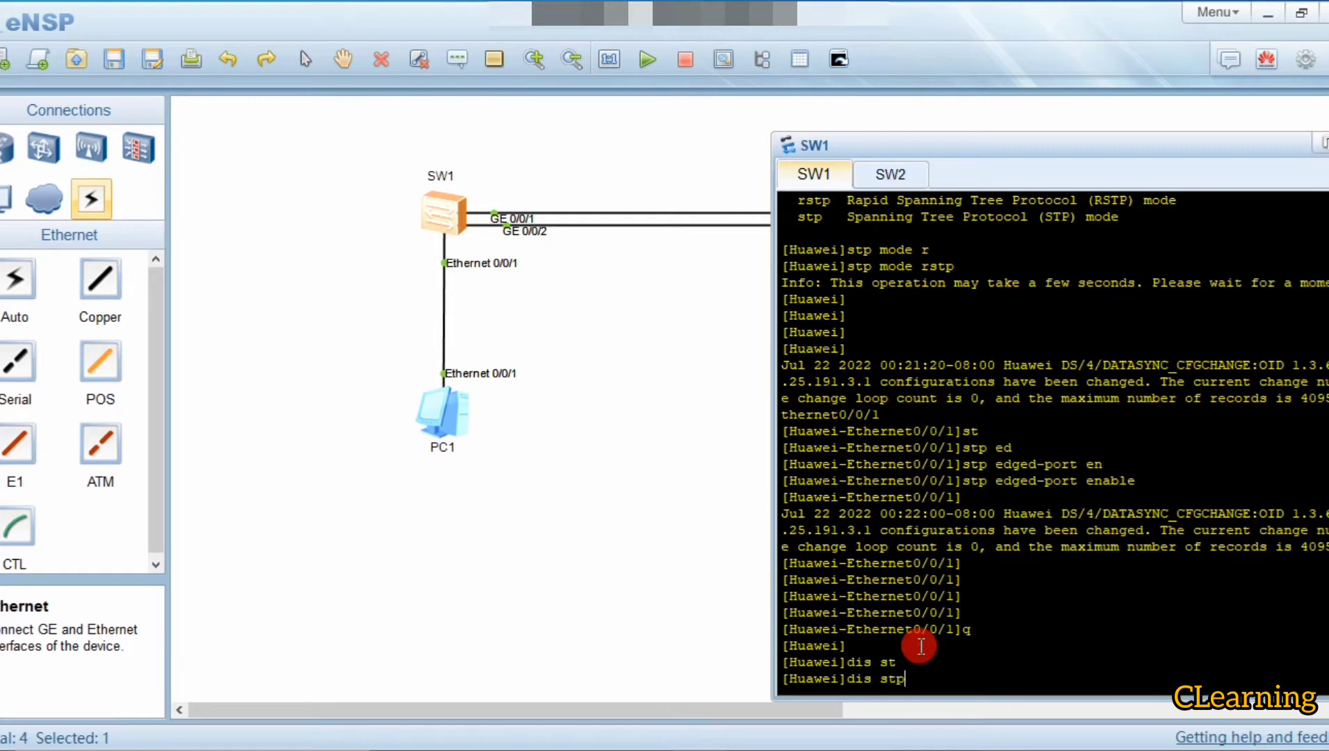
text(b)
key(Tab)
key(Return)
key(Return)
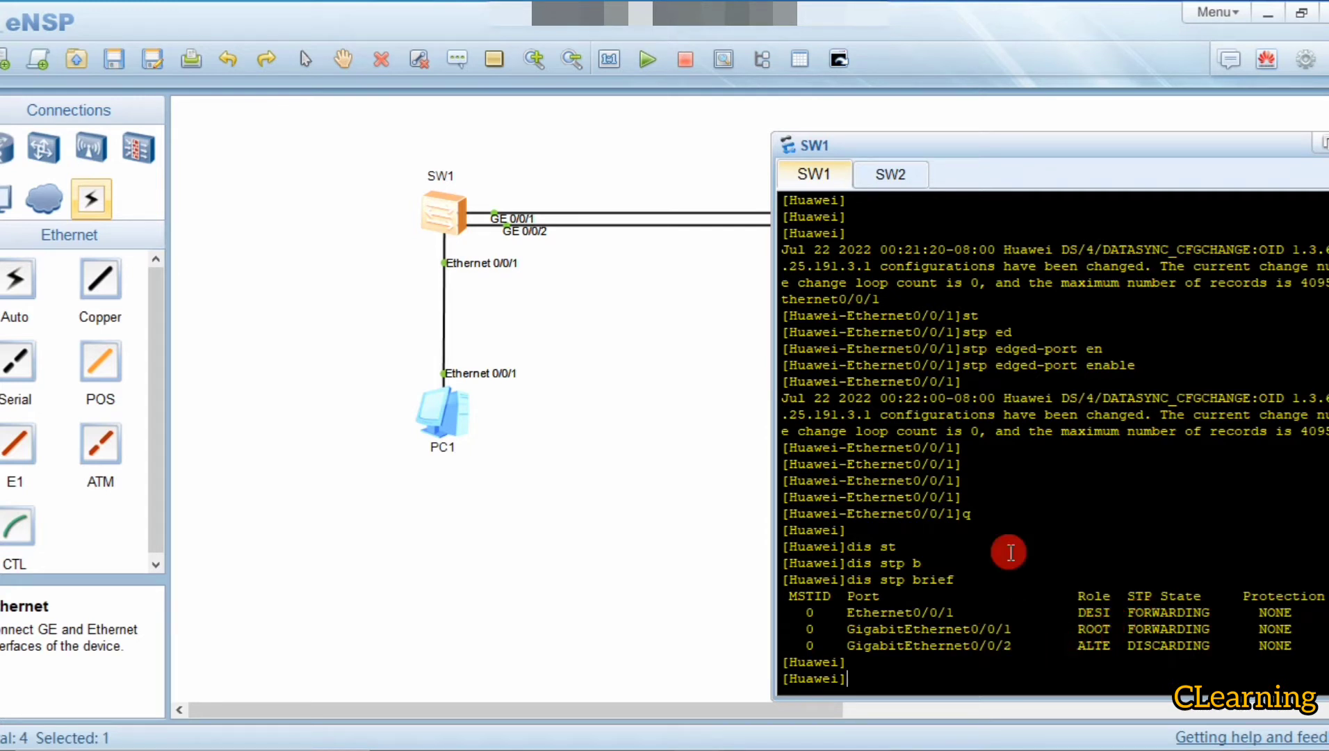
drag(936, 148, 906, 130)
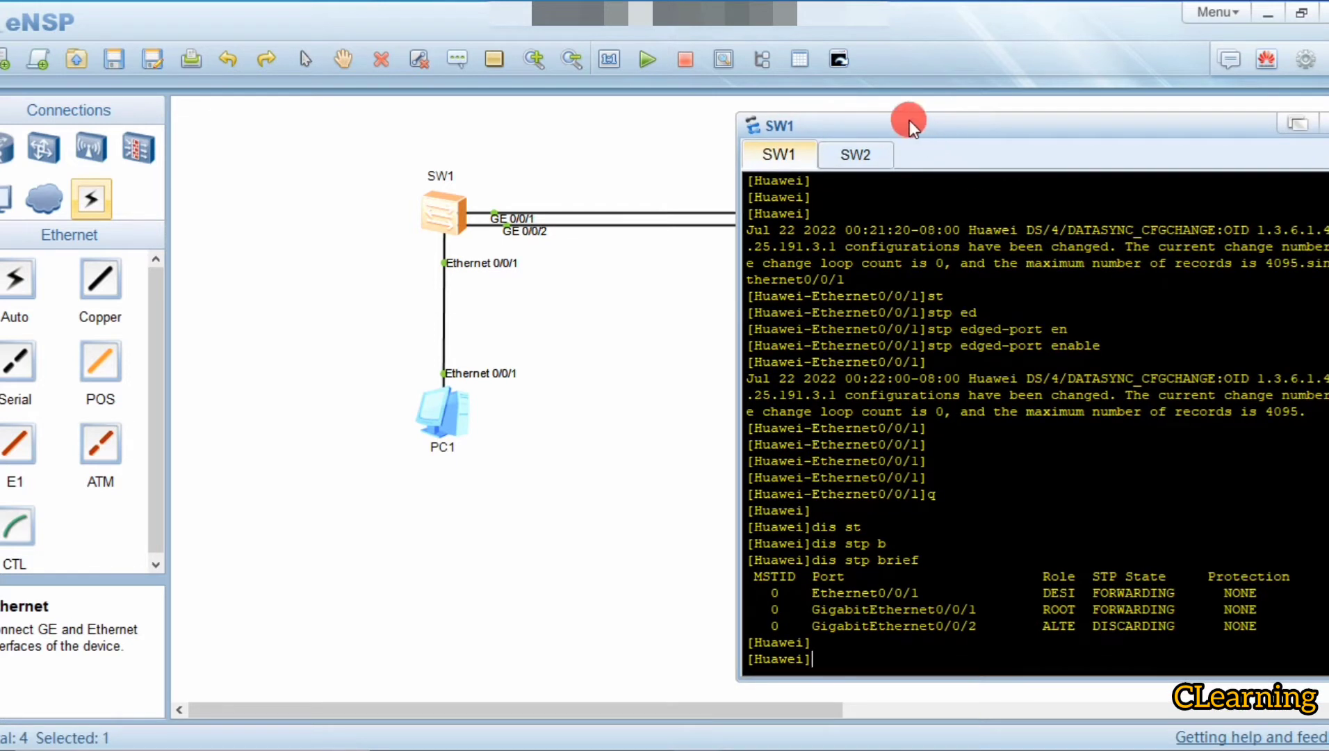
click(586, 144)
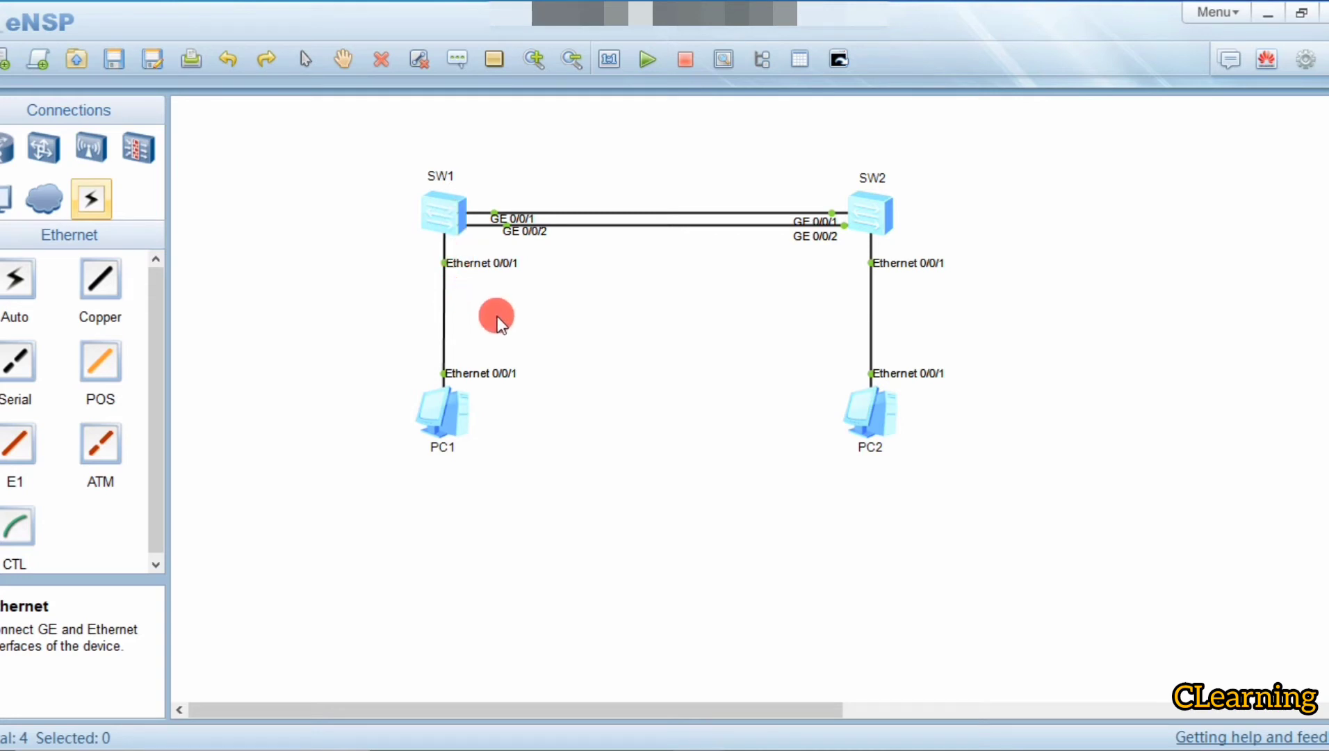
drag(385, 166, 981, 293)
click(1002, 271)
drag(360, 204, 532, 303)
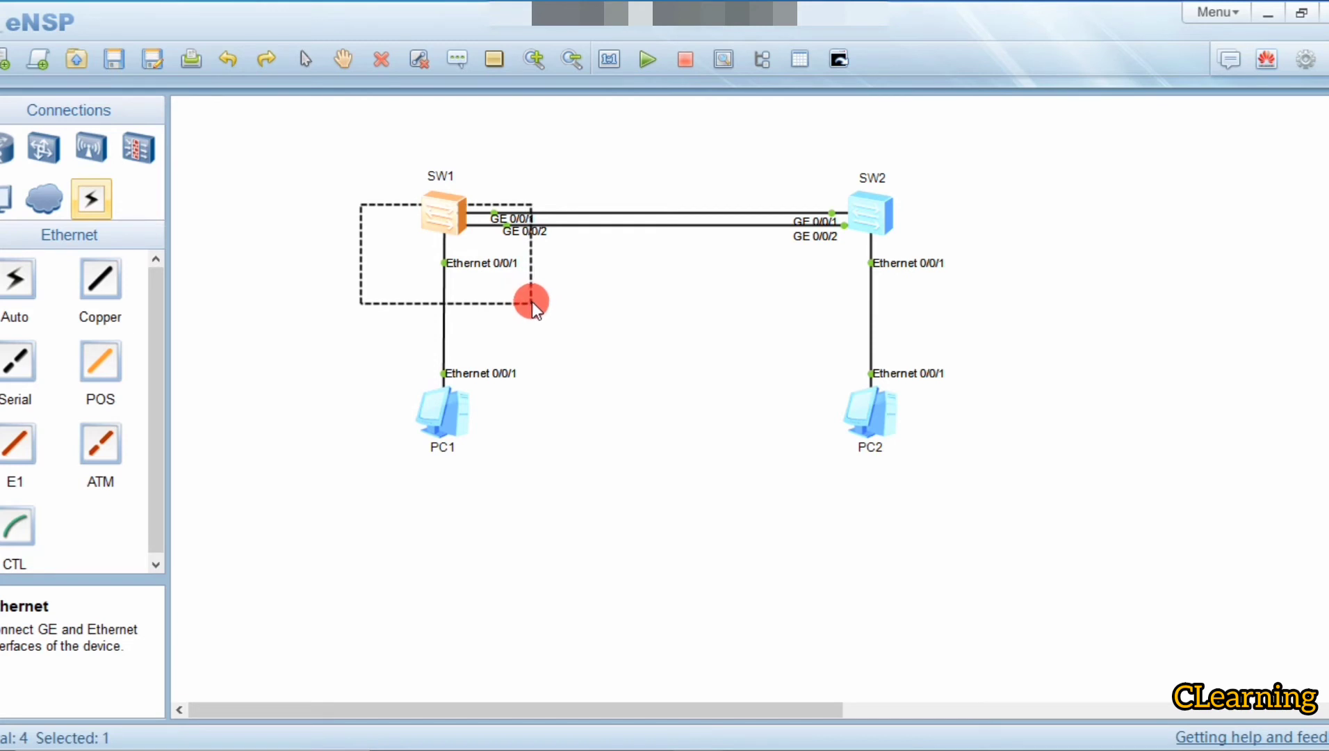
click(410, 243)
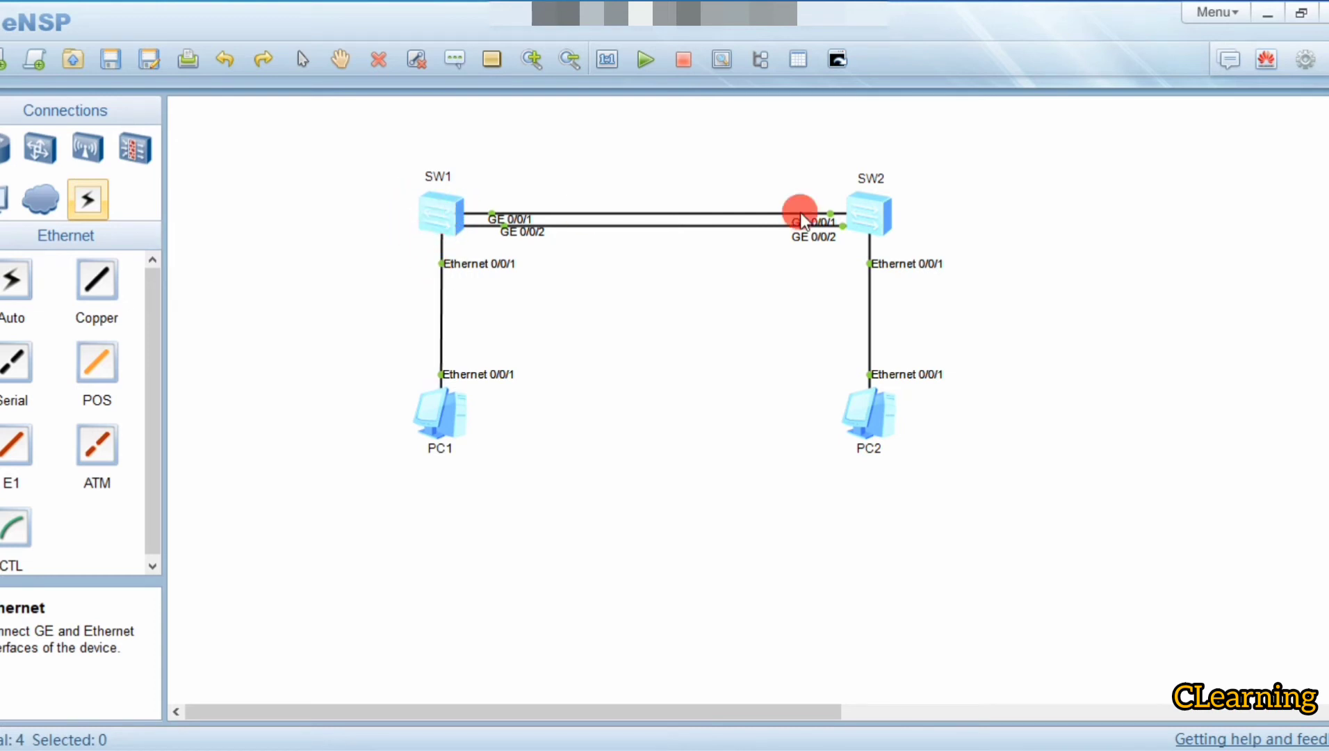
double_click(439, 239)
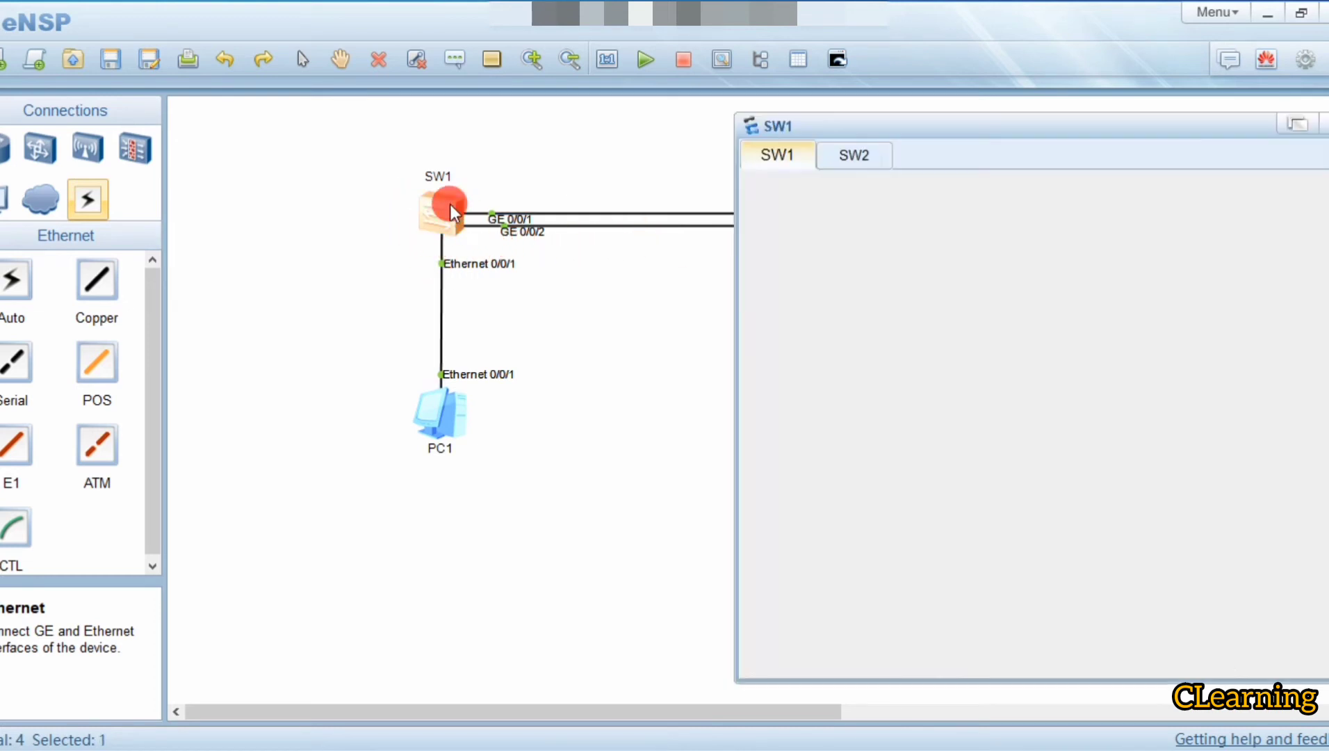
Turn on STP BPDU protection on SW1.
drag(823, 117, 662, 116)
click(763, 583)
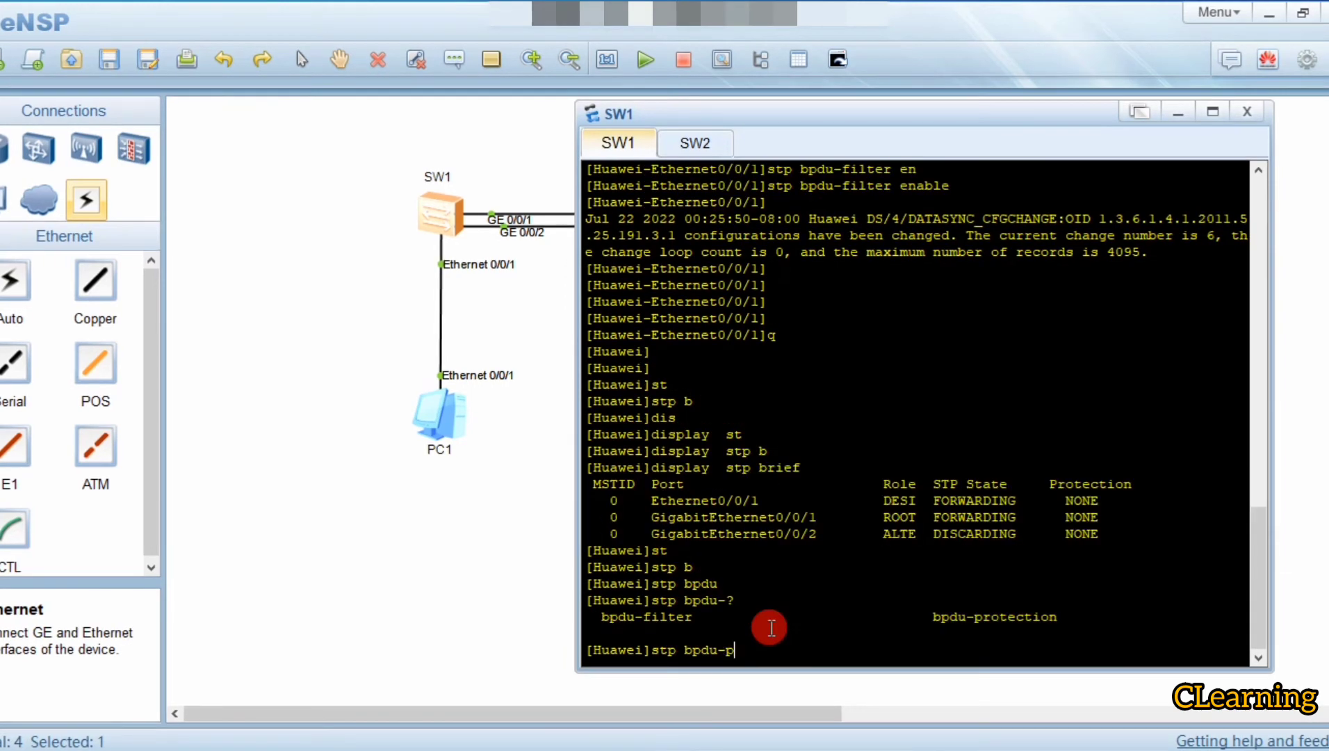
text(p)
key(Tab)
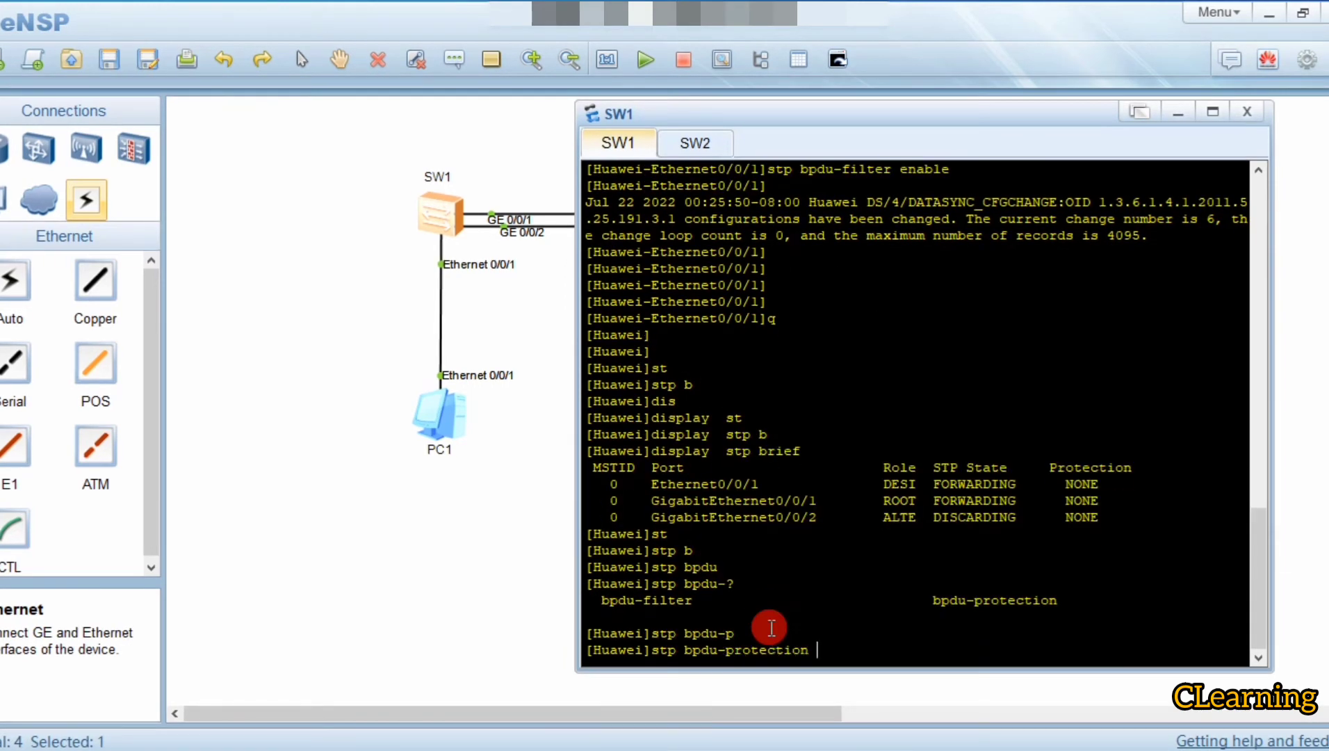
key(Return)
key(Return)
key(Return)
key(Return)
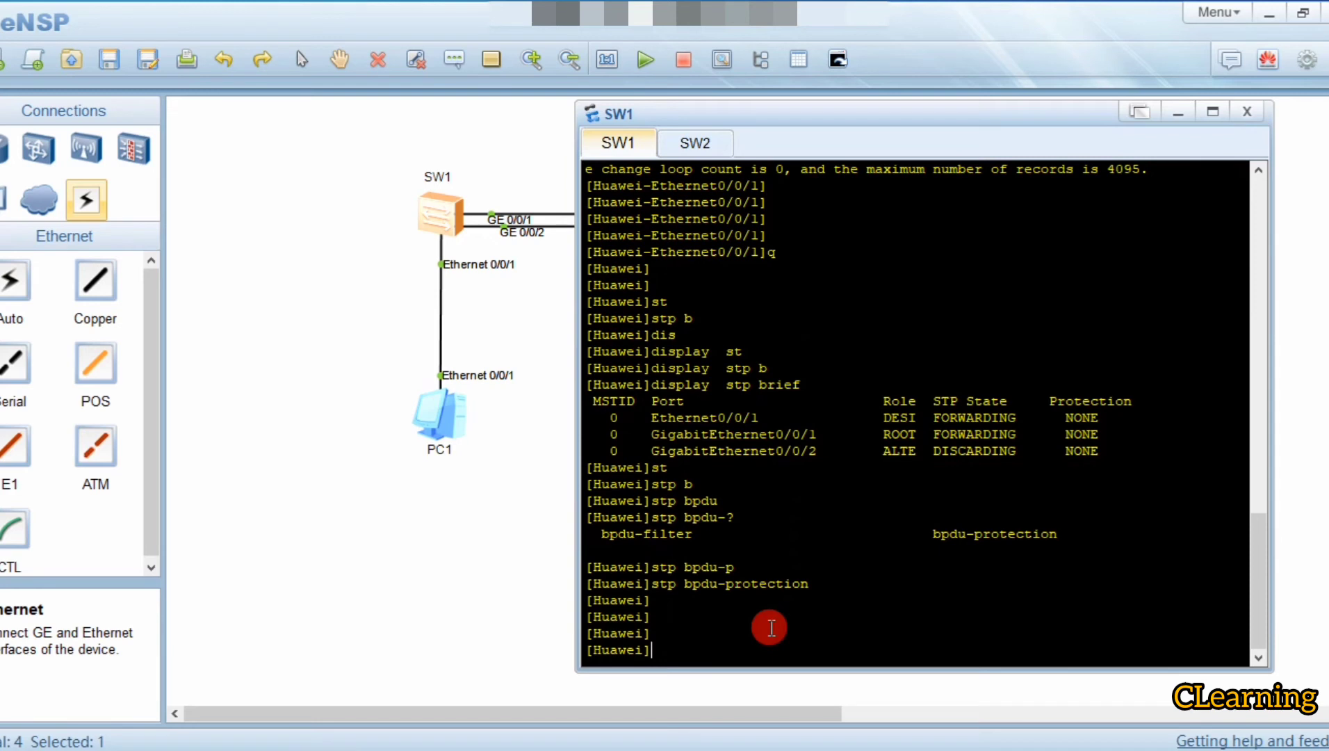
Recall earlier commands from history to apply BPDU protection on Ethernet0/0/1.
key(Up)
key(Up)
key(Up)
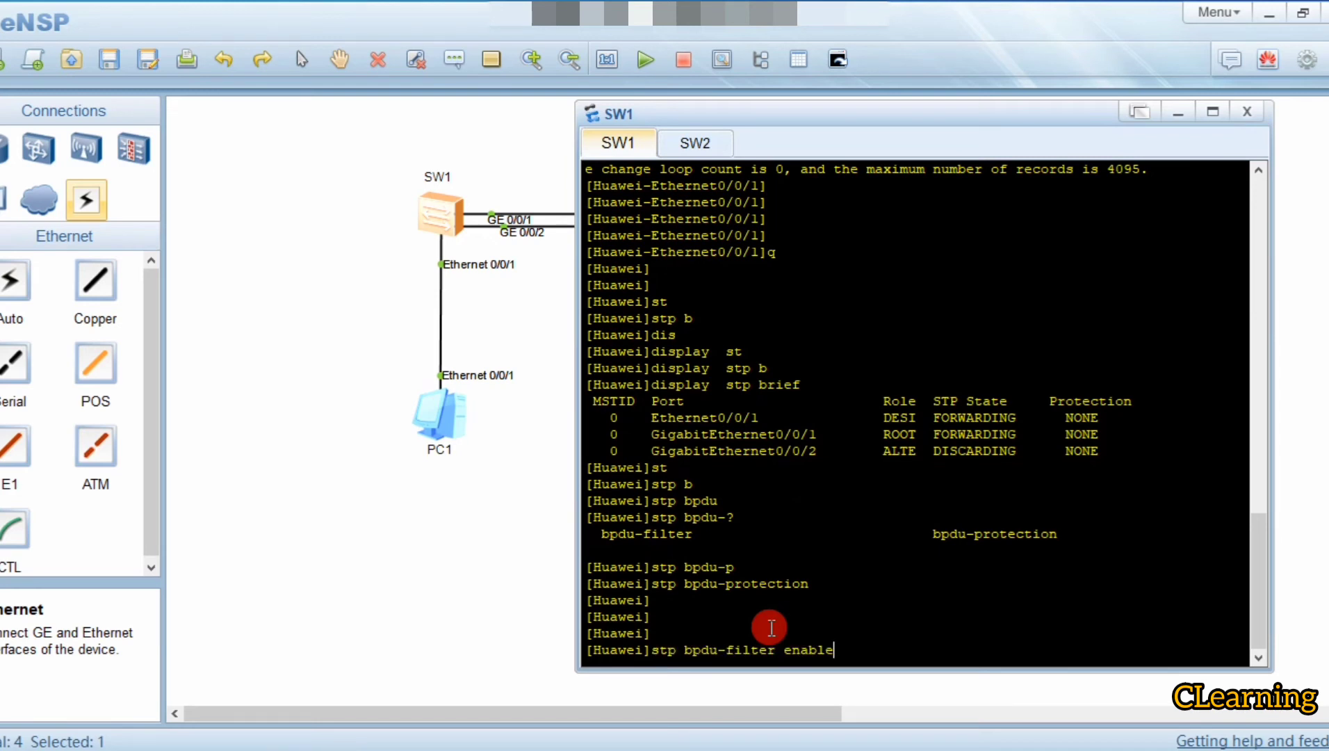
key(Up)
key(Up)
key(Return)
key(Up)
key(Return)
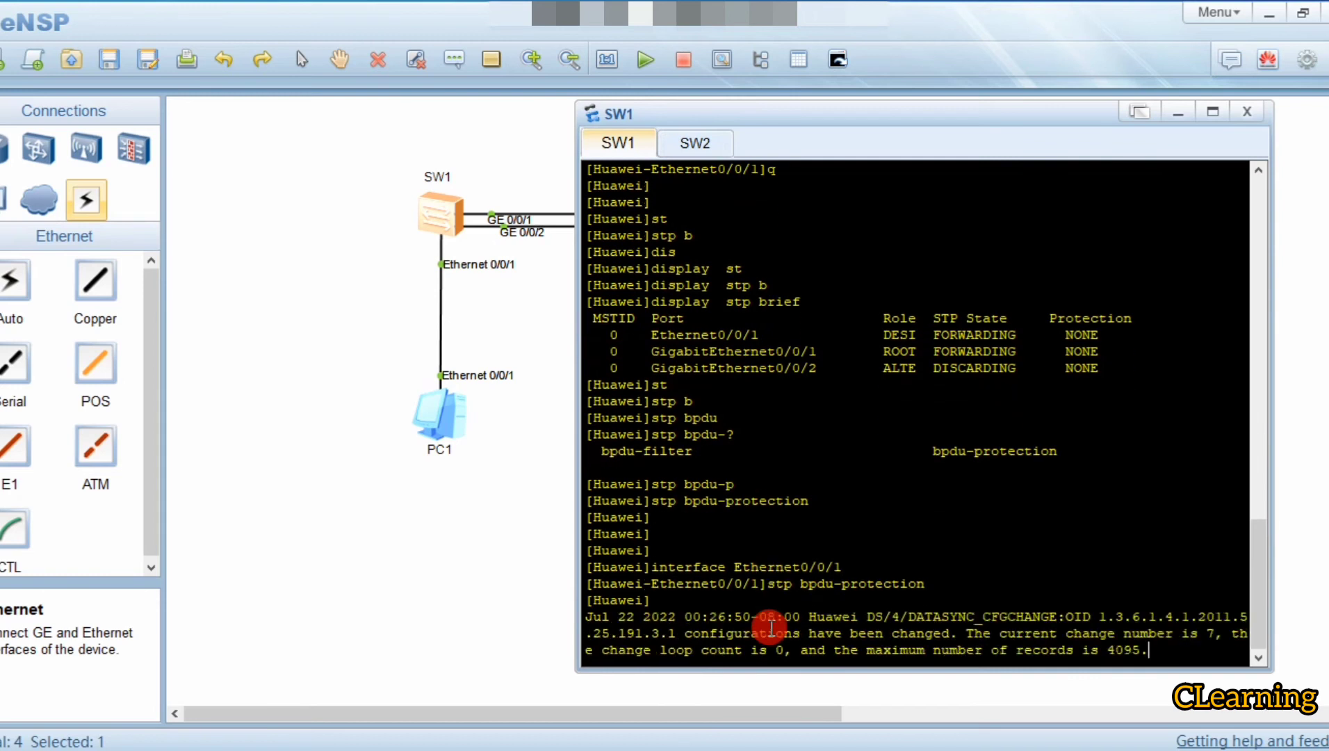
key(Return)
key(Return)
key(Return)
key(Return)
key(Return)
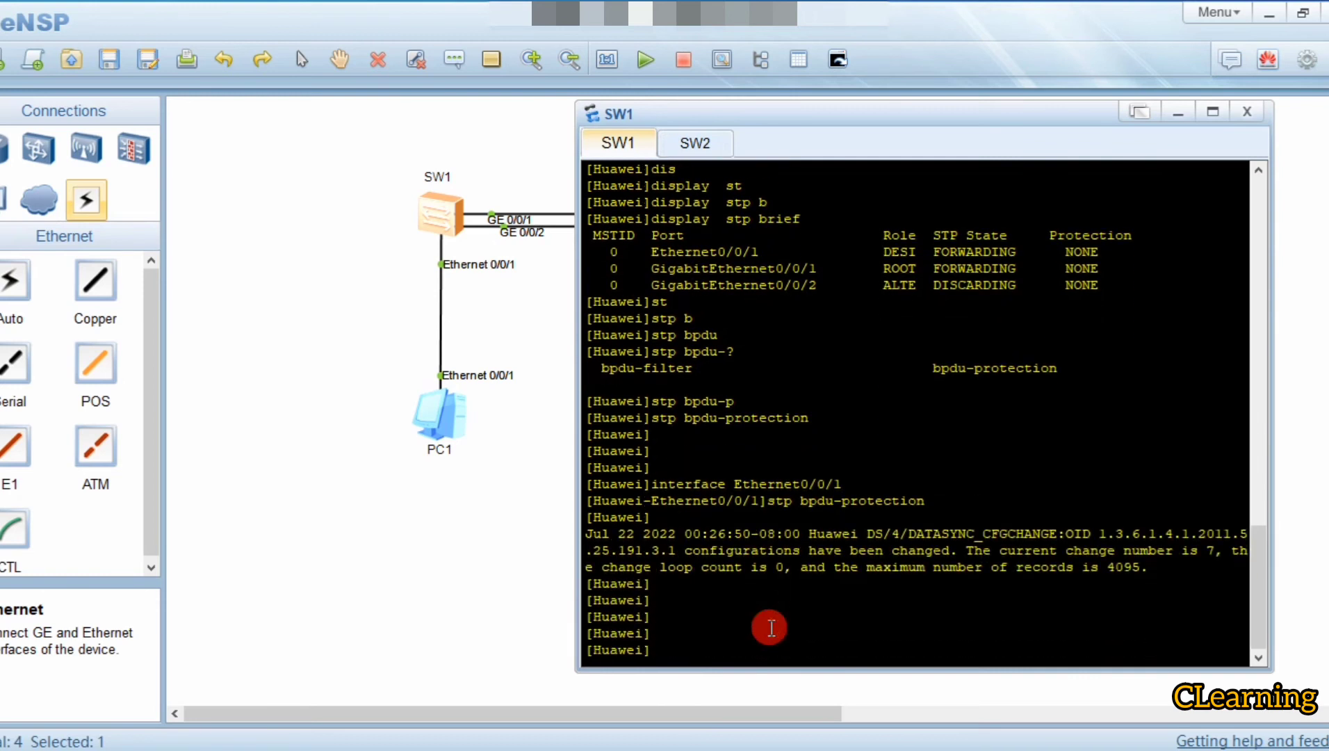
Run 'display stp brief' on SW1 and check the Protection column for Ethernet0/0/1.
text(dis st)
key(Tab)
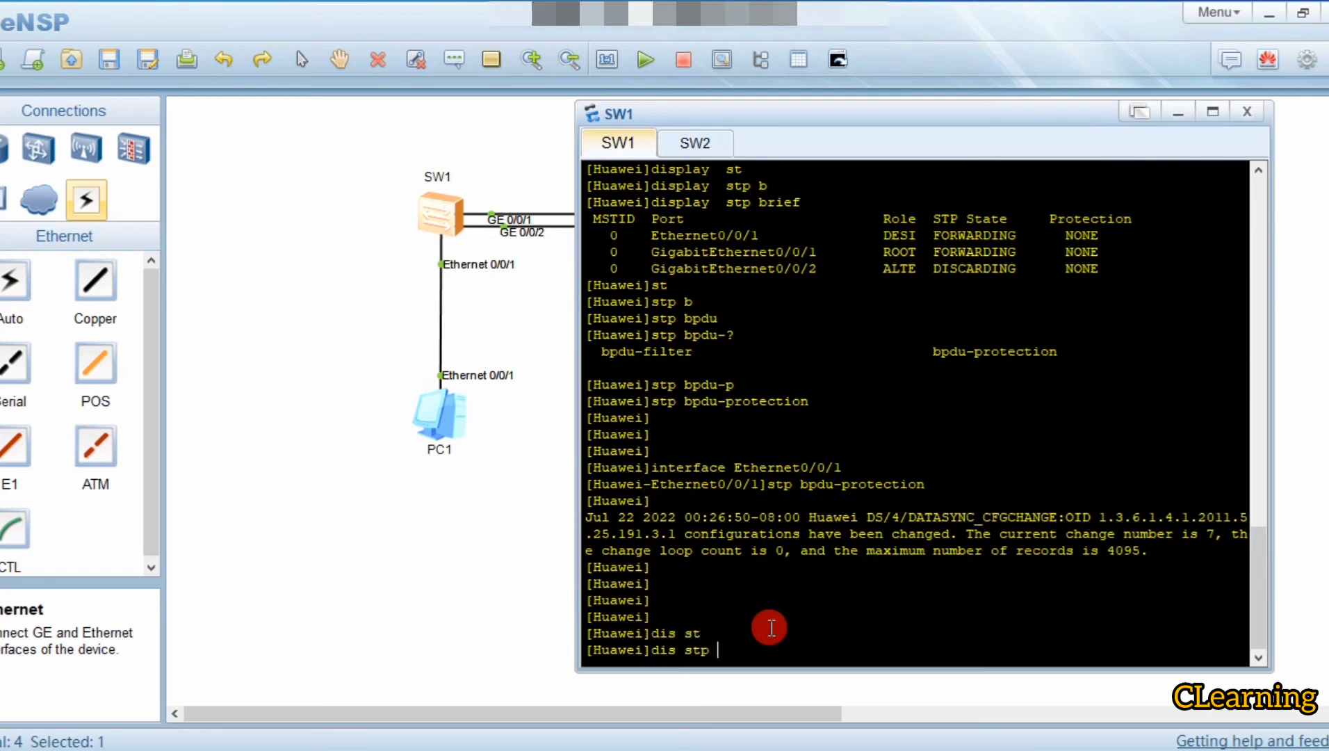
text(b)
key(Tab)
key(Return)
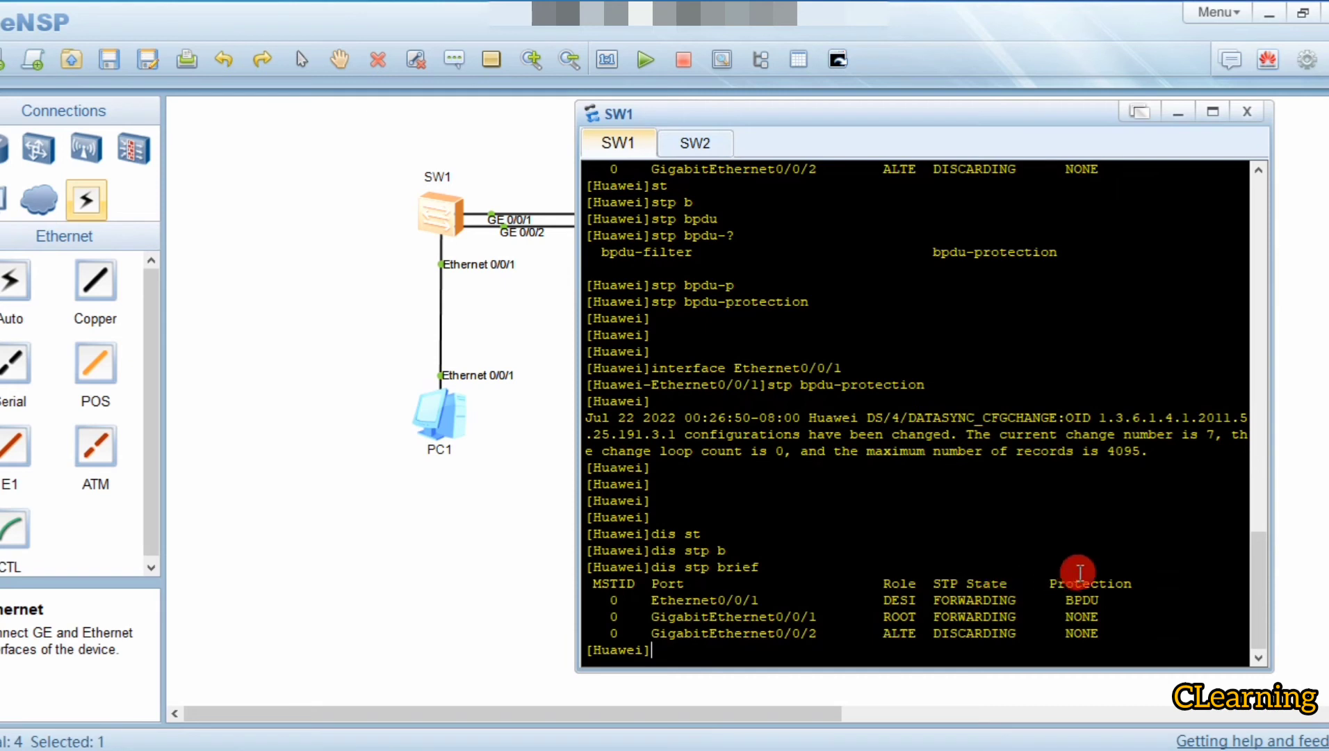
drag(1056, 584, 1196, 586)
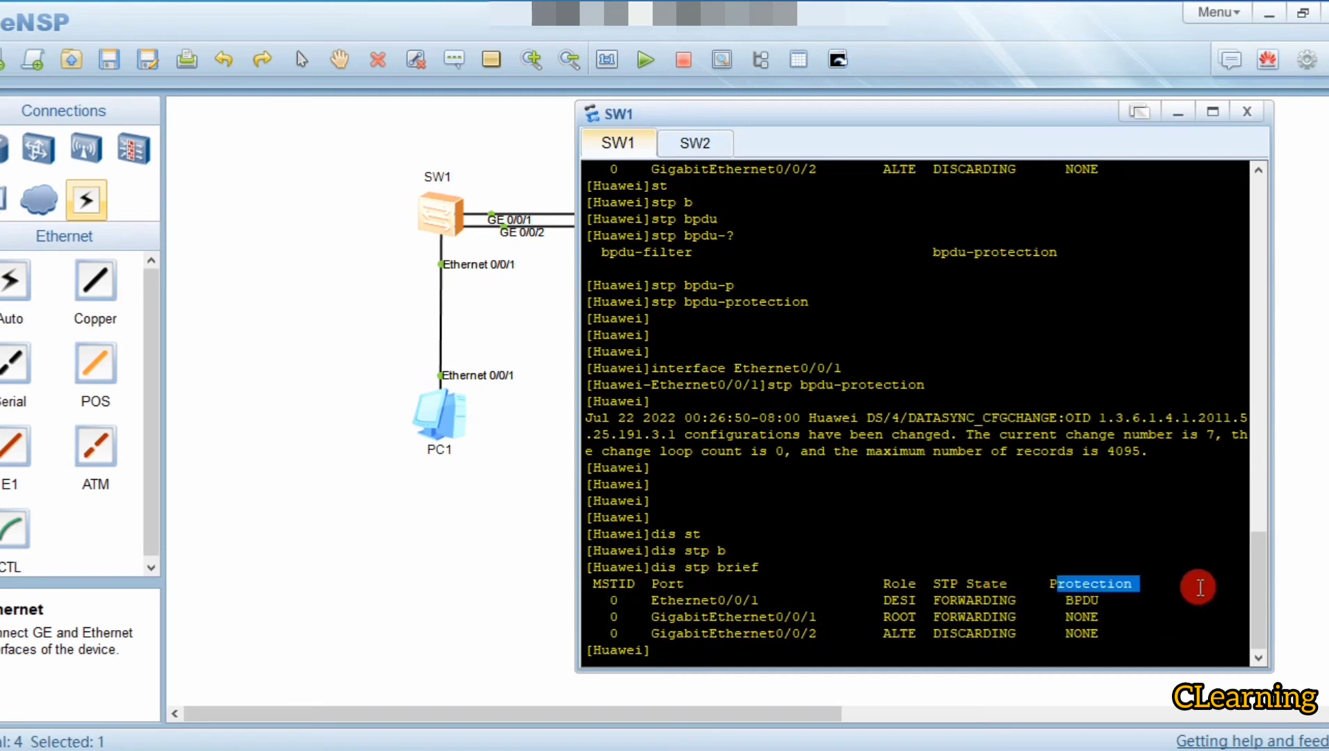
drag(1032, 584, 650, 603)
click(1112, 592)
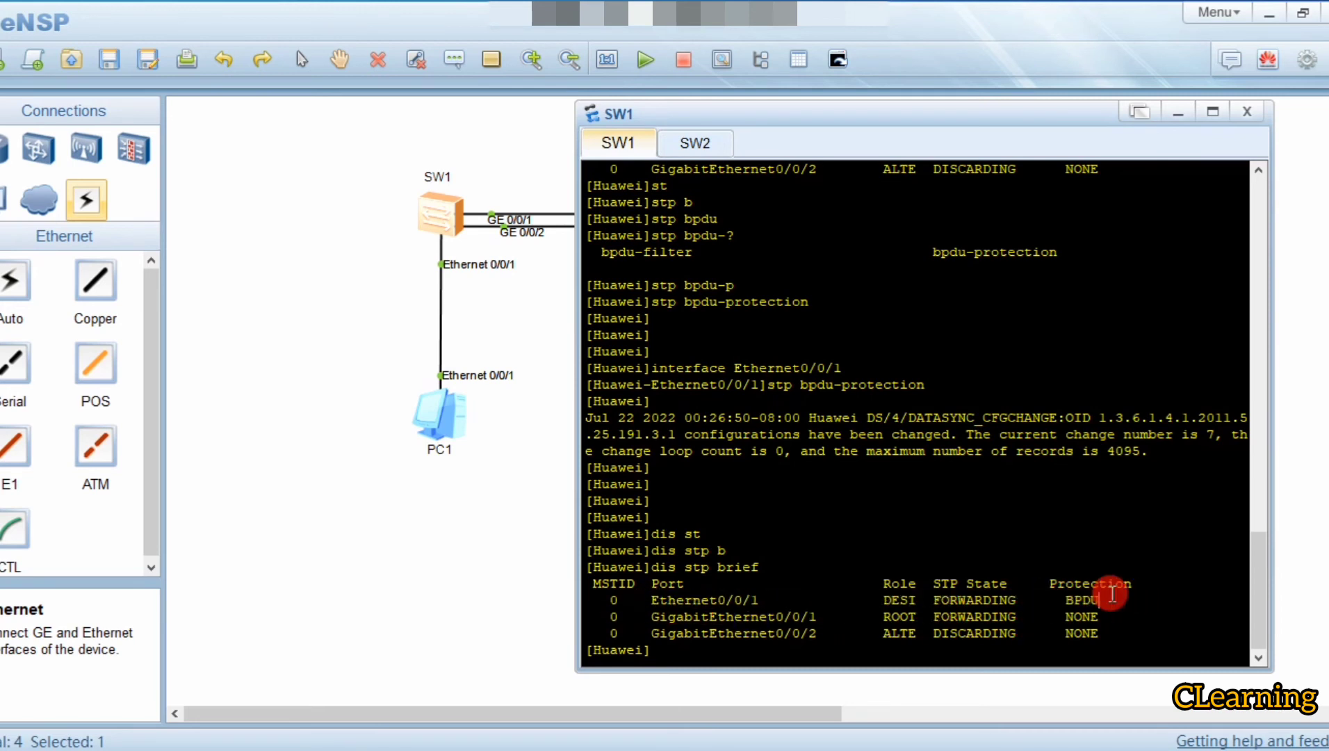
click(842, 660)
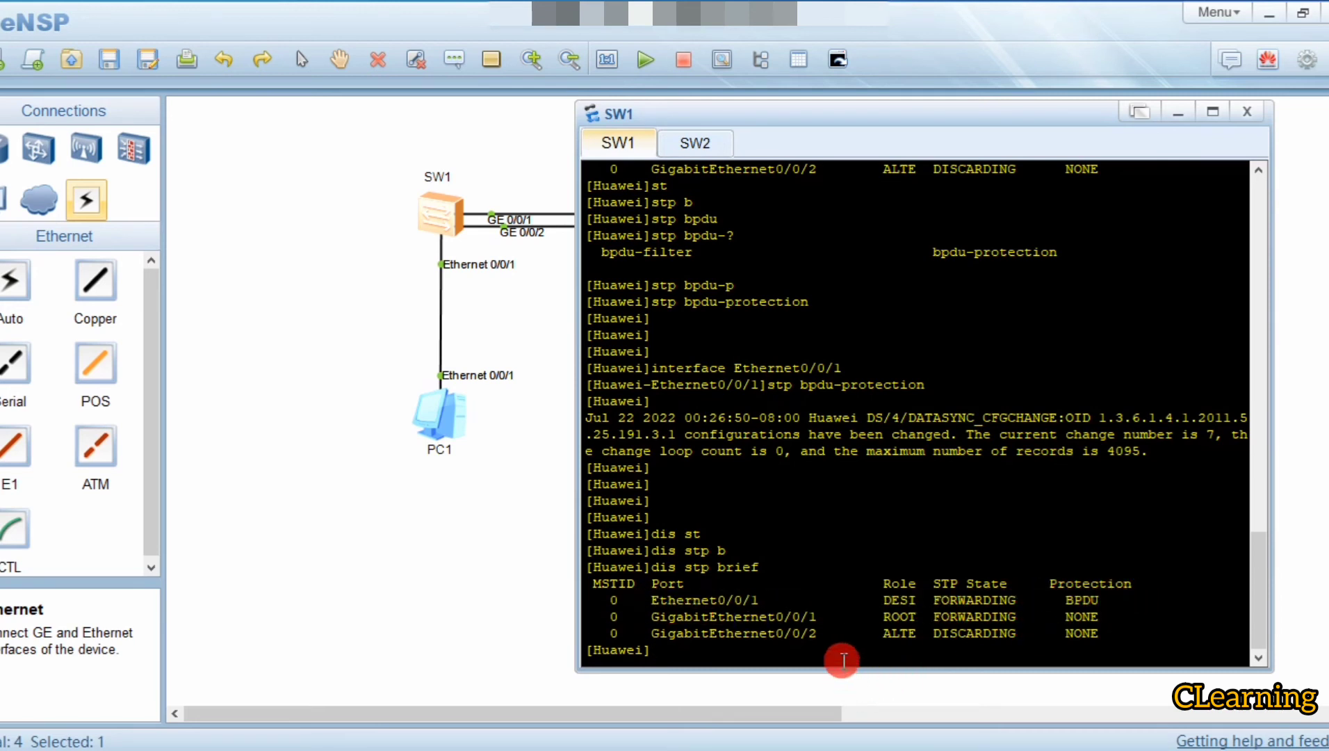
click(692, 143)
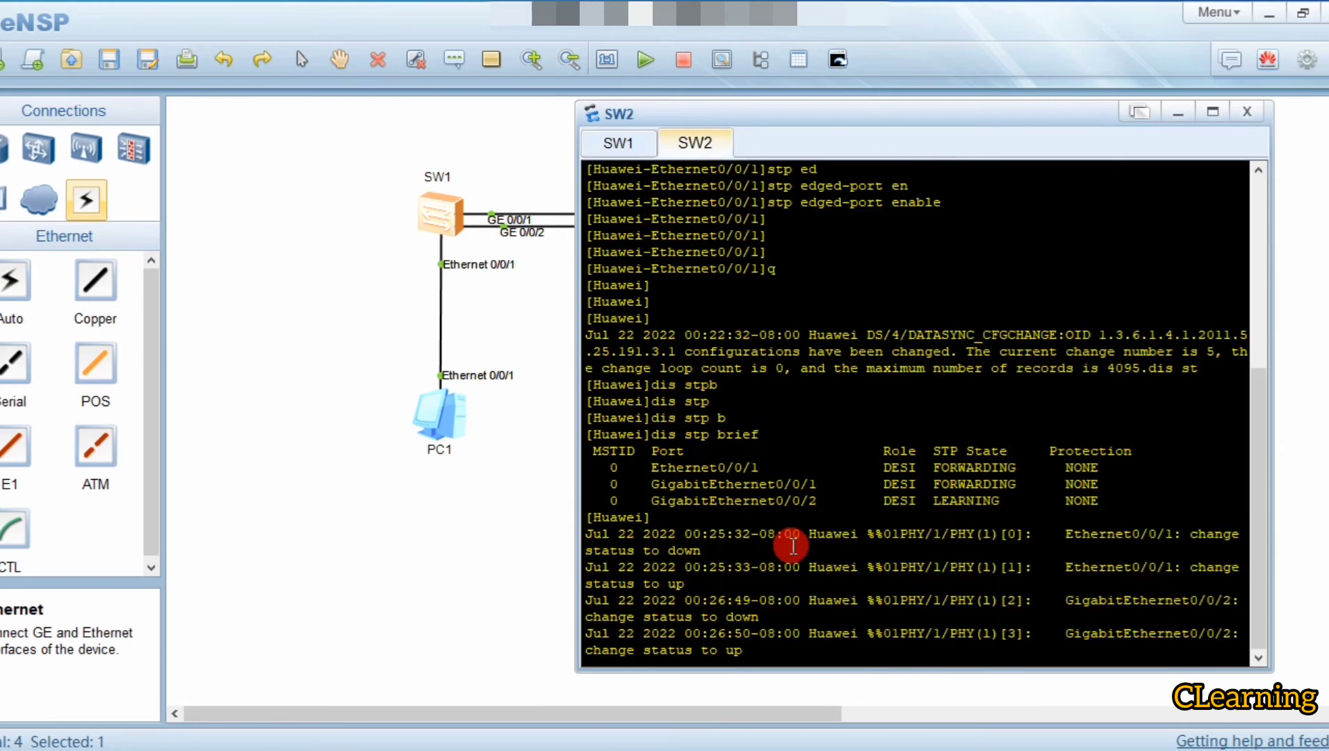
Enter the 'stp bpdu-protection' command at SW2's prompt.
key(Return)
key(Return)
key(Return)
text(st)
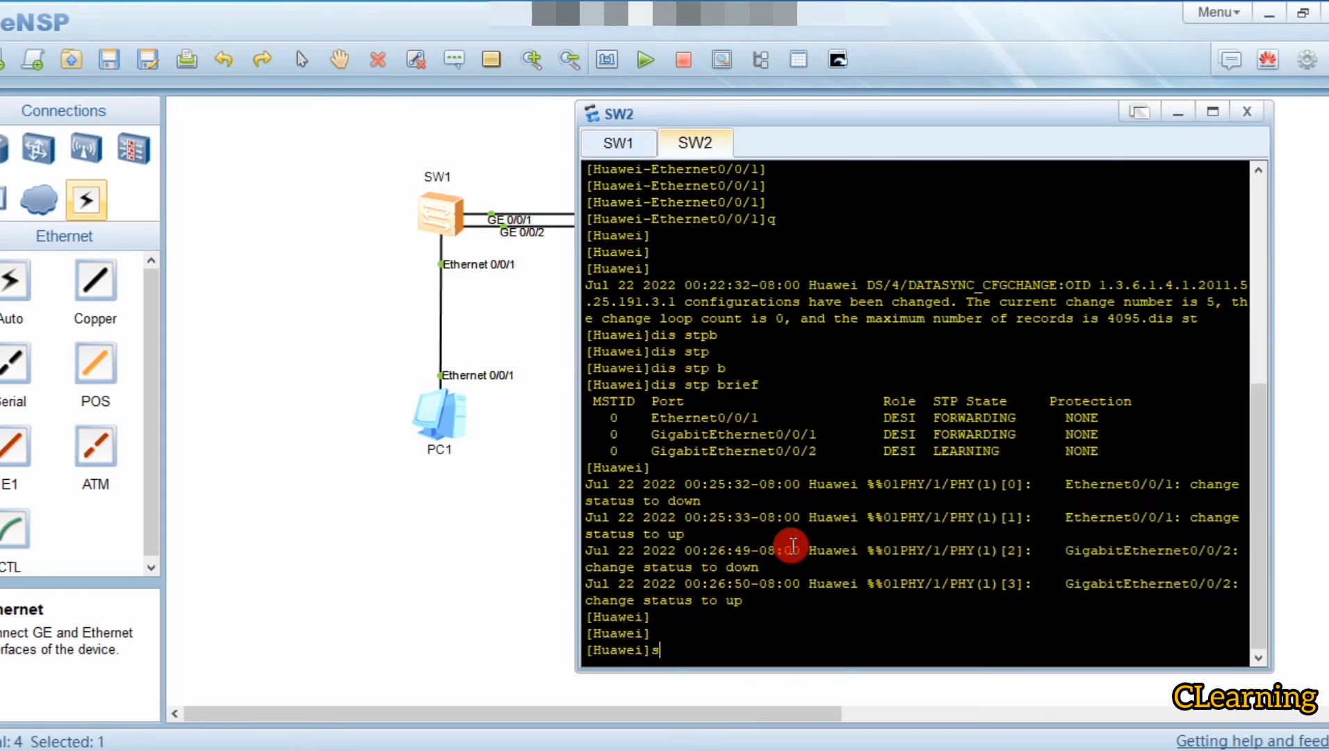
key(Tab)
text(b)
key(Tab)
key(BackSpace)
key(BackSpace)
key(BackSpace)
key(BackSpace)
key(BackSpace)
key(BackSpace)
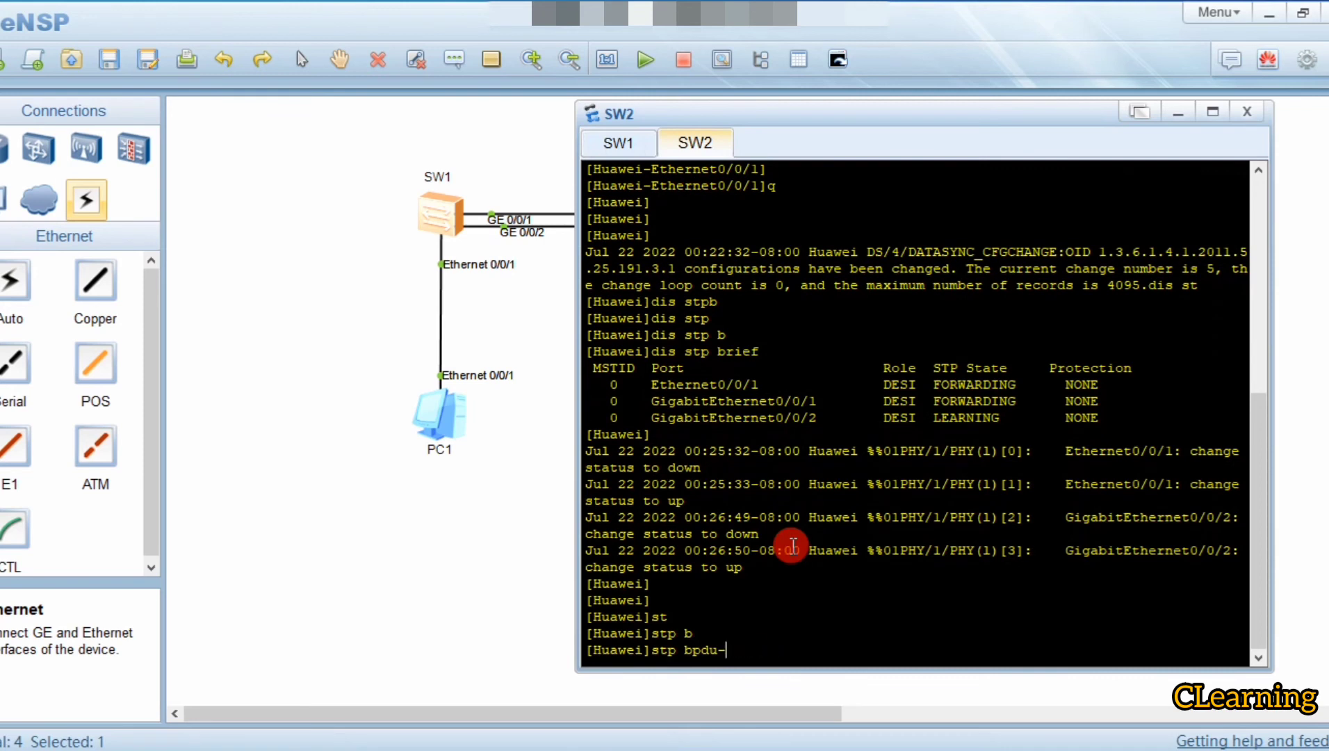
text(p)
key(Tab)
key(Return)
key(Return)
key(Return)
key(Return)
Switch to SW2's Ethernet0/0/1 interface view.
text(int)
key(Tab)
text(eth)
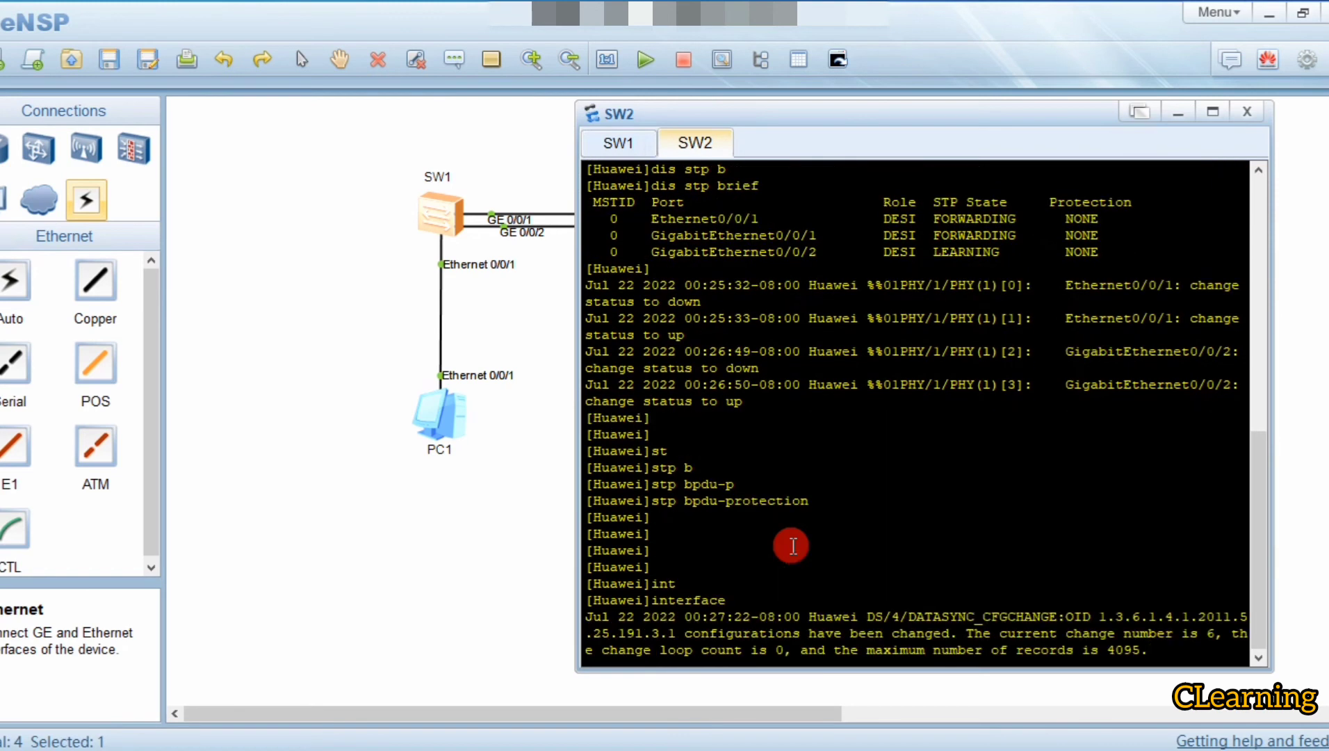
key(Tab)
text(0/0/1)
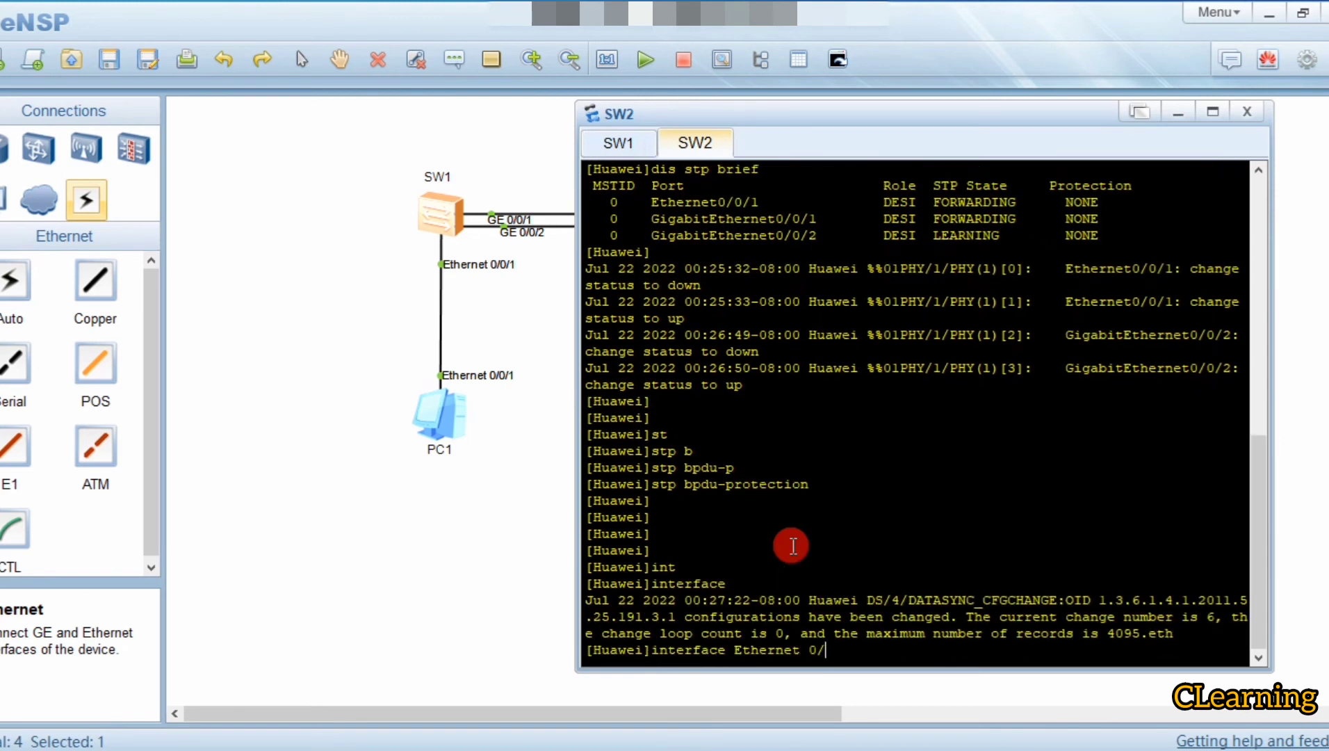
key(Return)
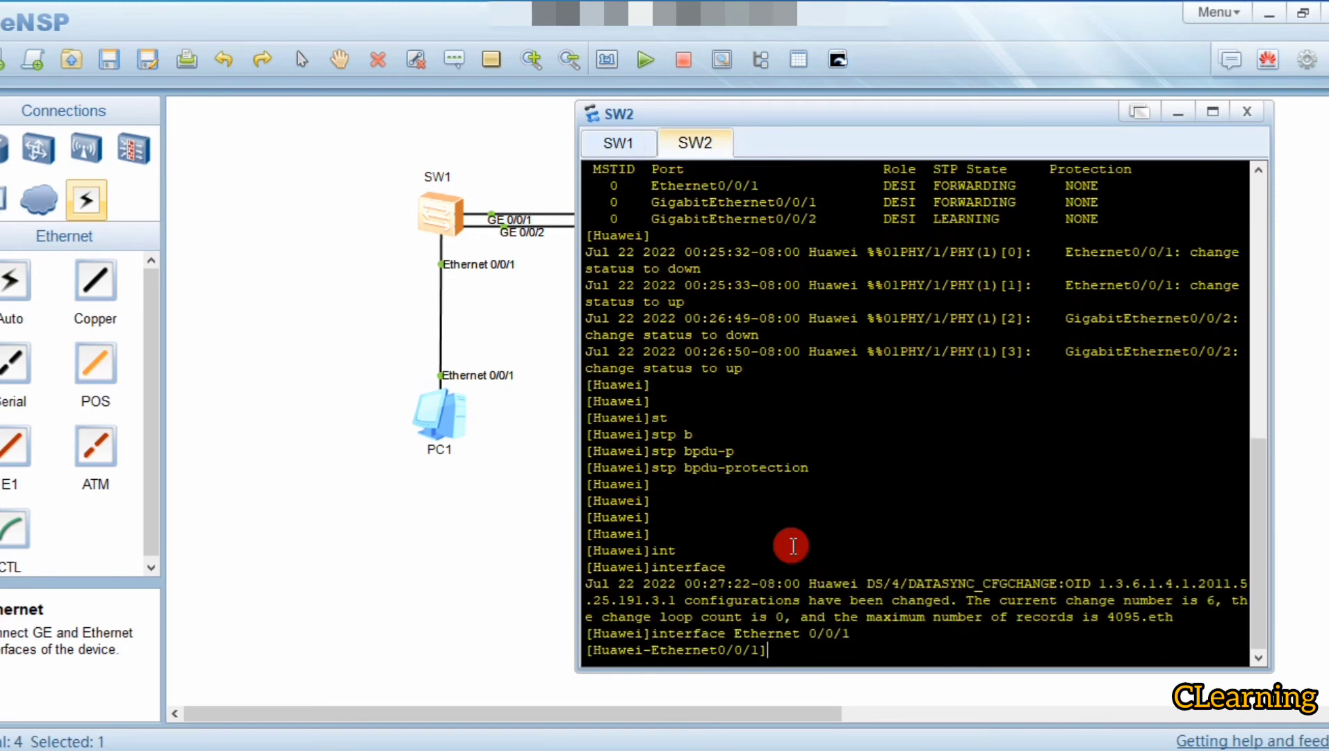
Issue 'stp bpdu-protection' on Ethernet0/0/1, then again to enable it globally on SW2.
text(st)
key(Tab)
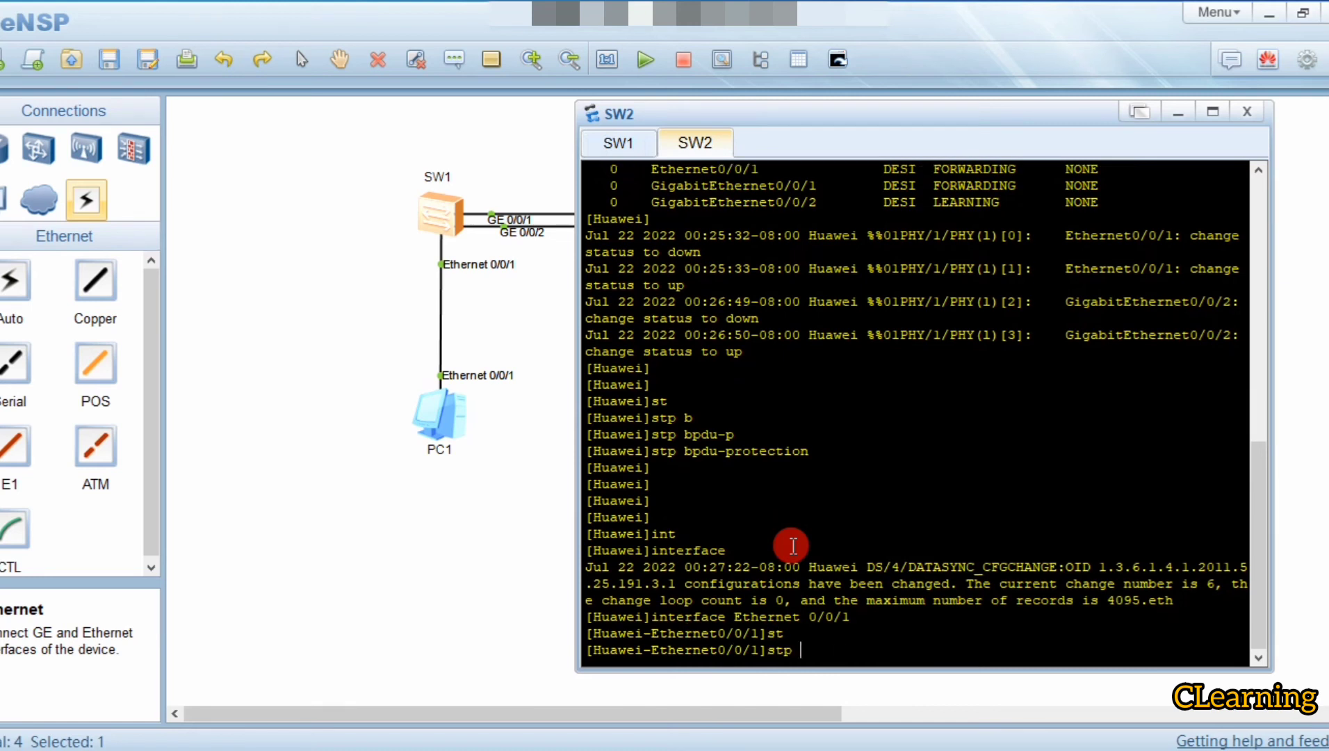
text(b)
key(Tab)
key(BackSpace)
key(BackSpace)
key(BackSpace)
key(BackSpace)
key(BackSpace)
key(BackSpace)
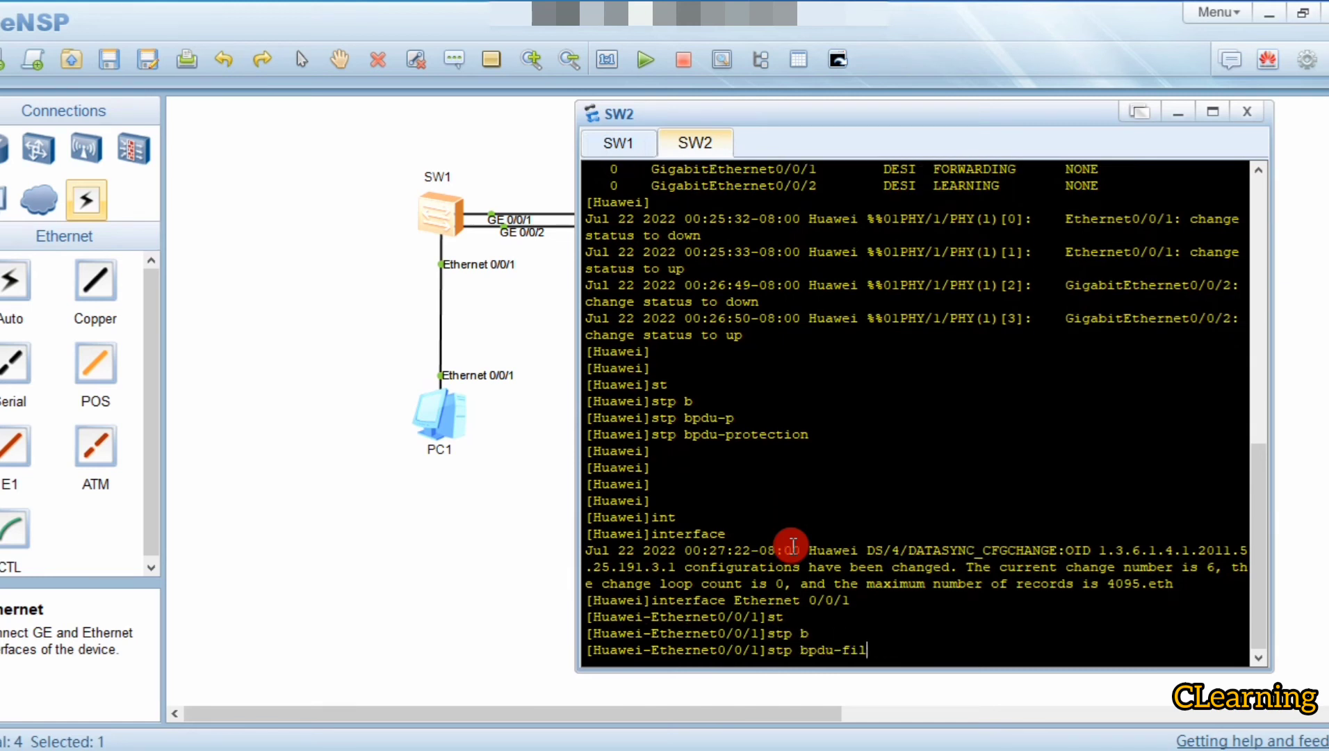
text(p)
key(Tab)
key(Return)
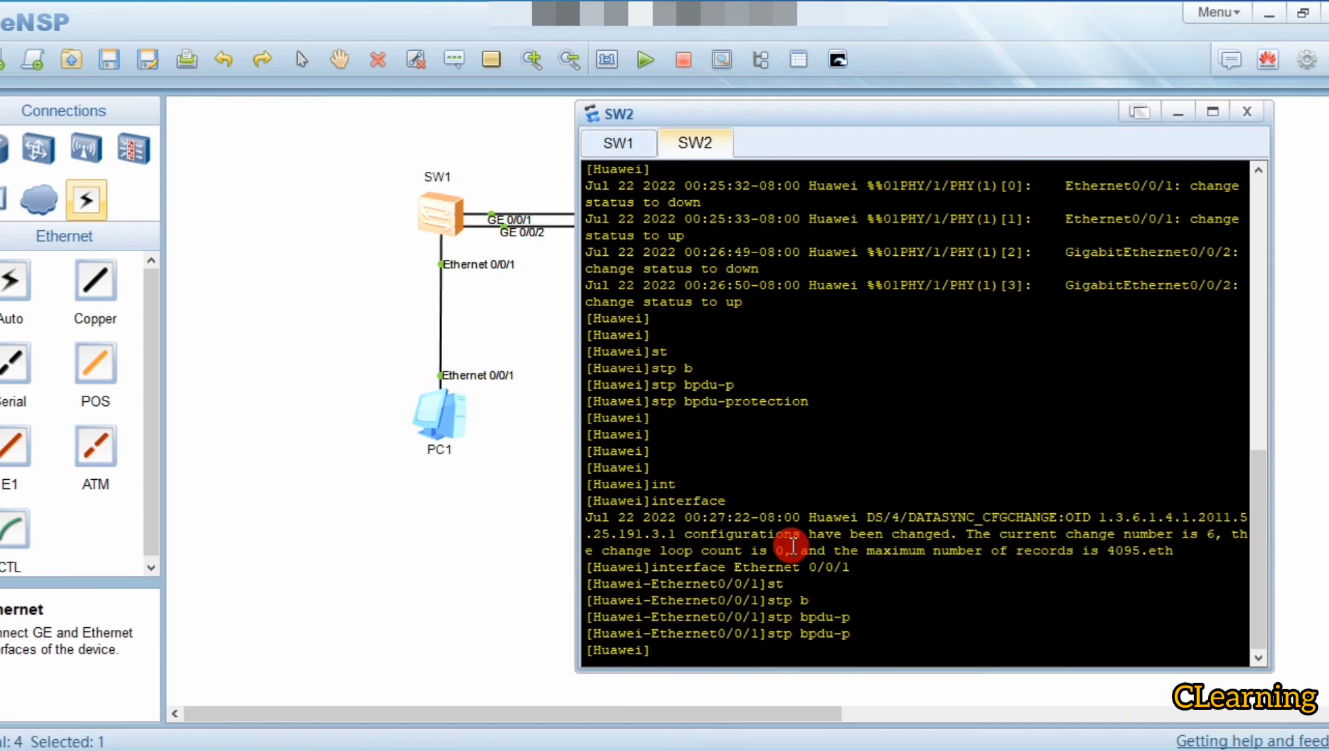
text(stp bpdu-p)
key(Tab)
key(Return)
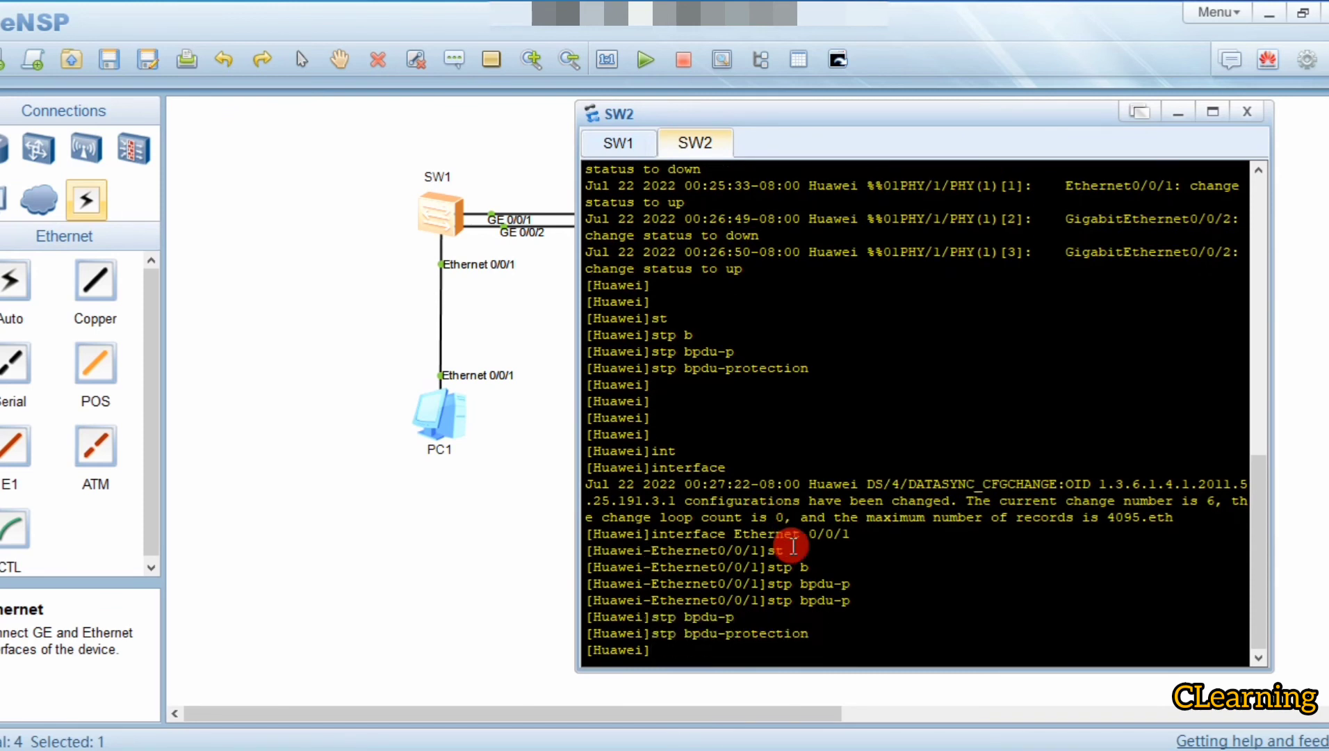
Run 'display stp brief', check BPDU on Ethernet0/0/1, and return to the topology.
text(dis st)
key(Tab)
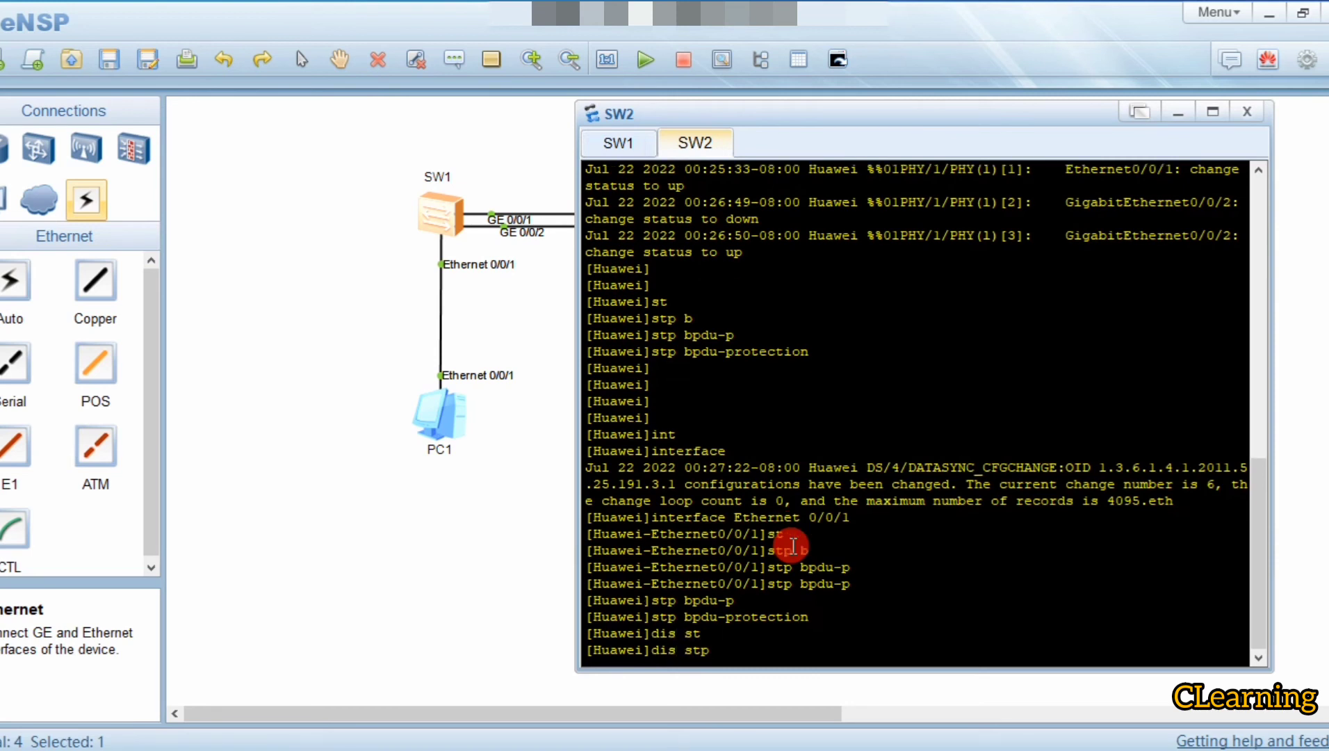
text(b)
key(Tab)
key(Tab)
key(Return)
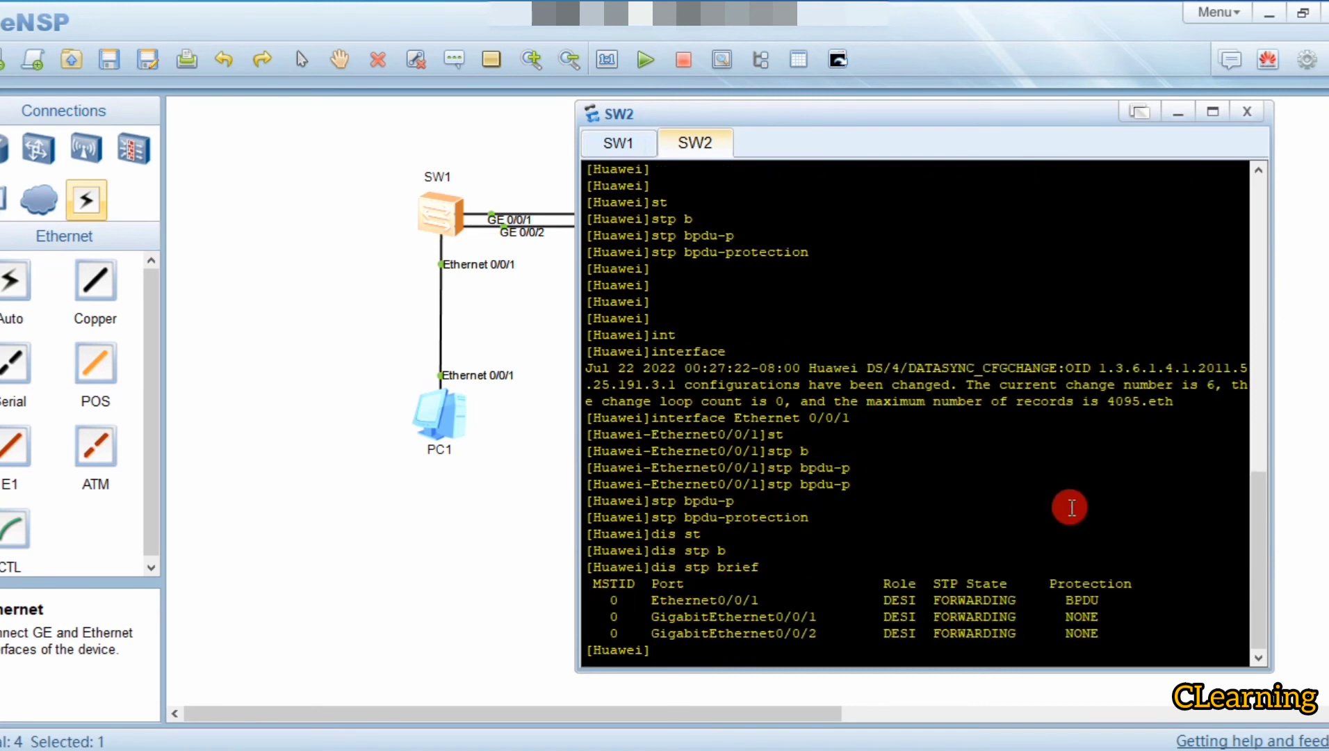
drag(1103, 599, 1058, 599)
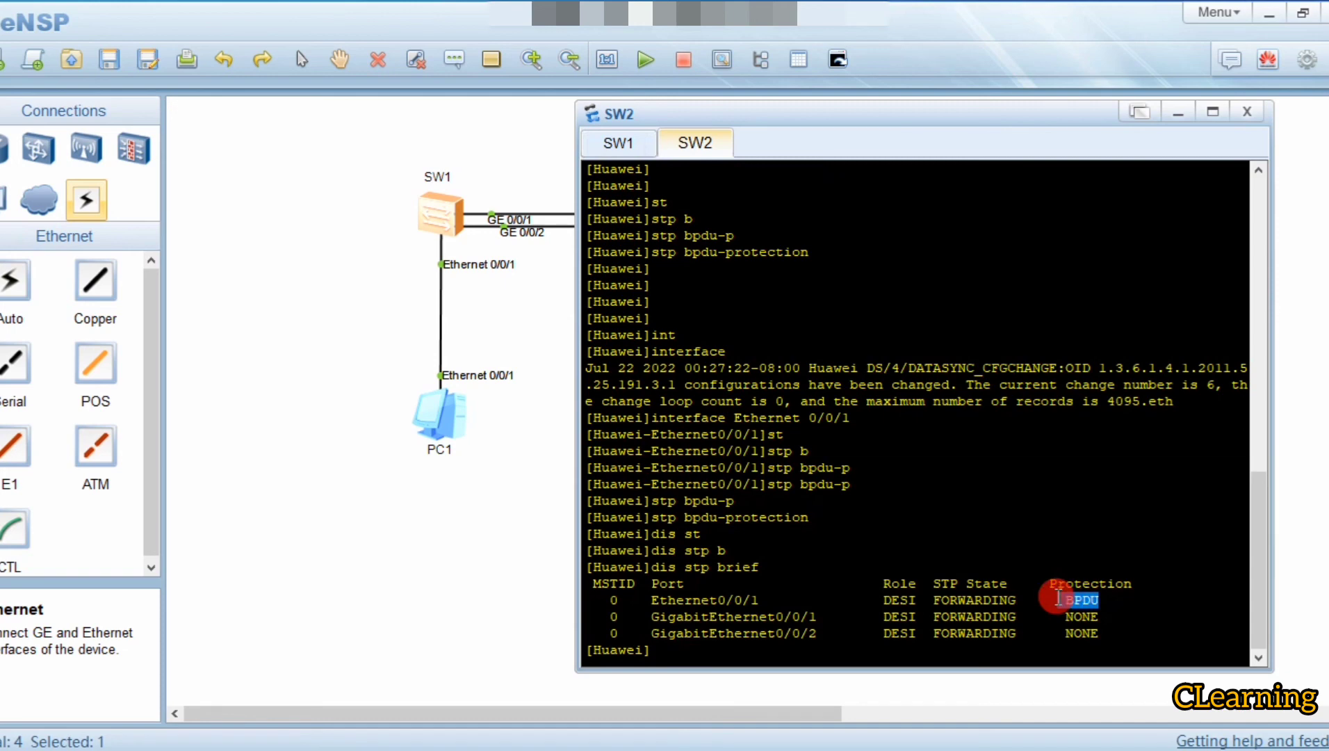
click(1112, 597)
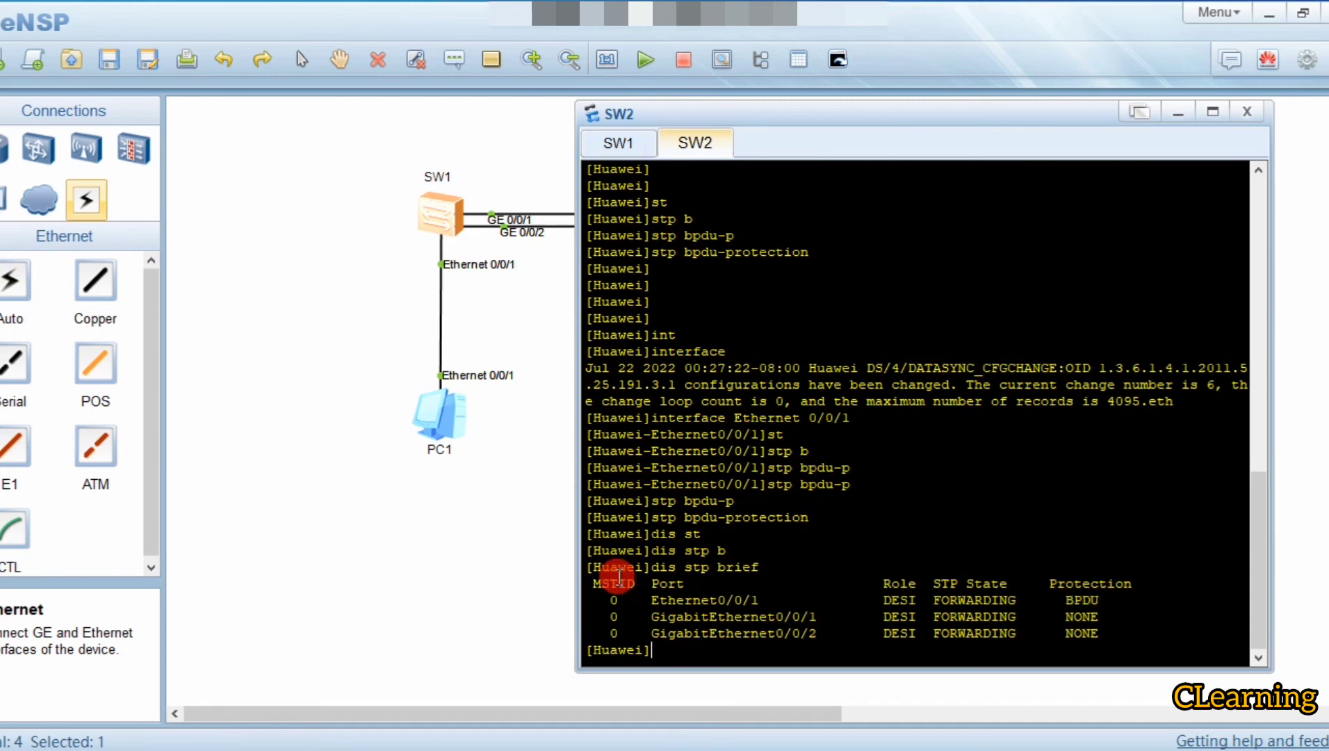
click(475, 451)
click(429, 283)
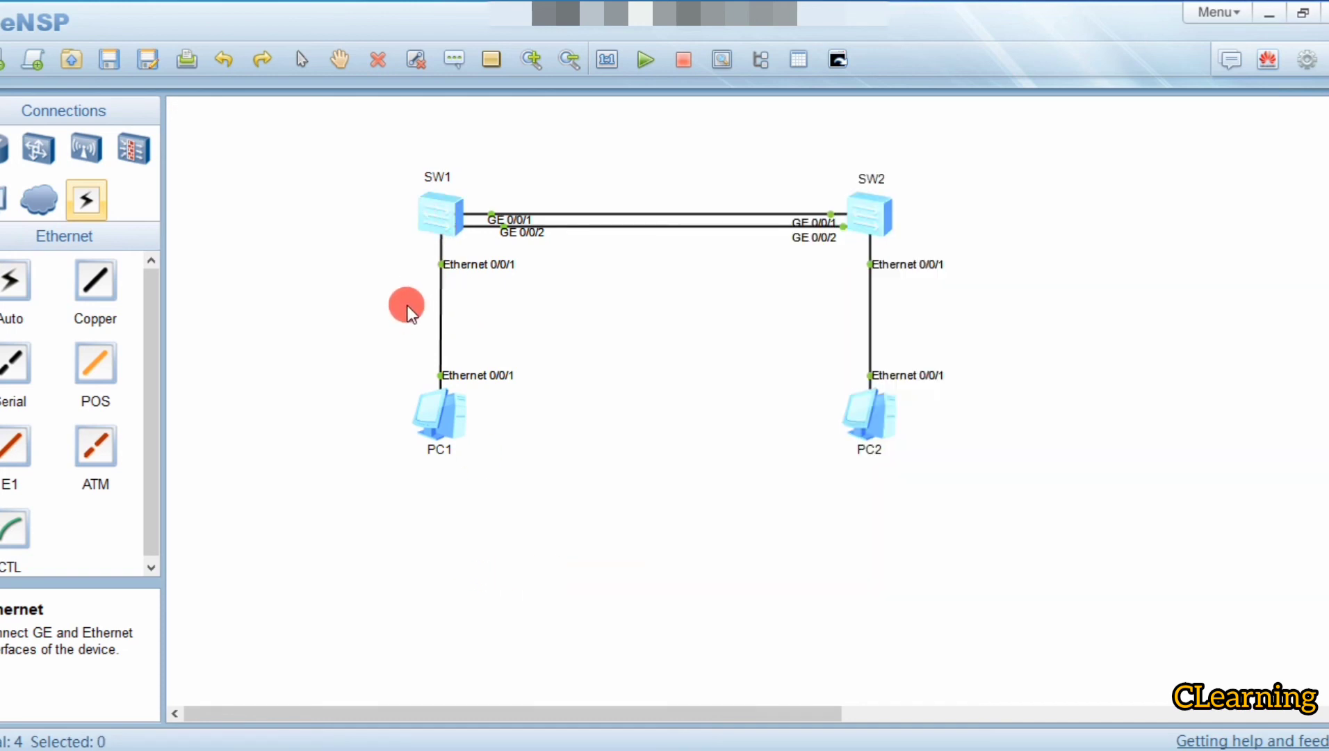
Open SW1's console and enter the GigabitEthernet0/0/1 interface view.
double_click(427, 217)
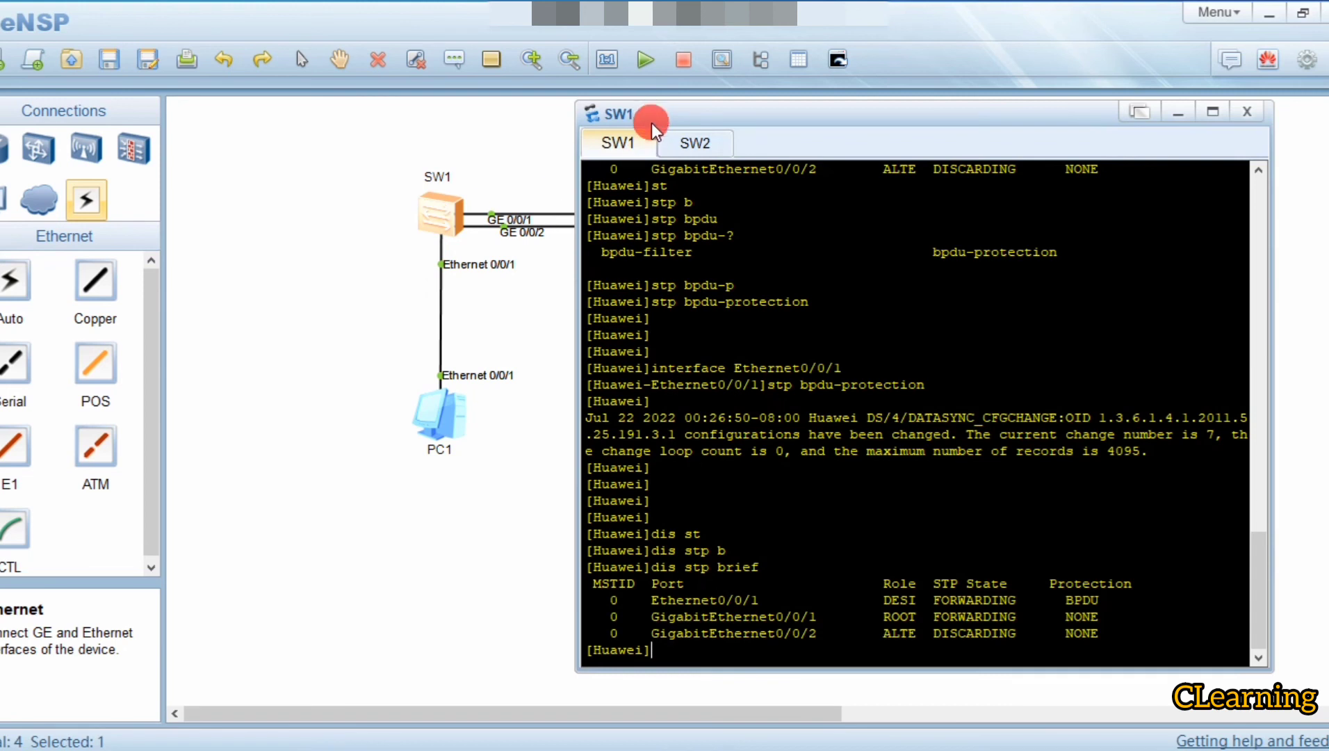
text(int)
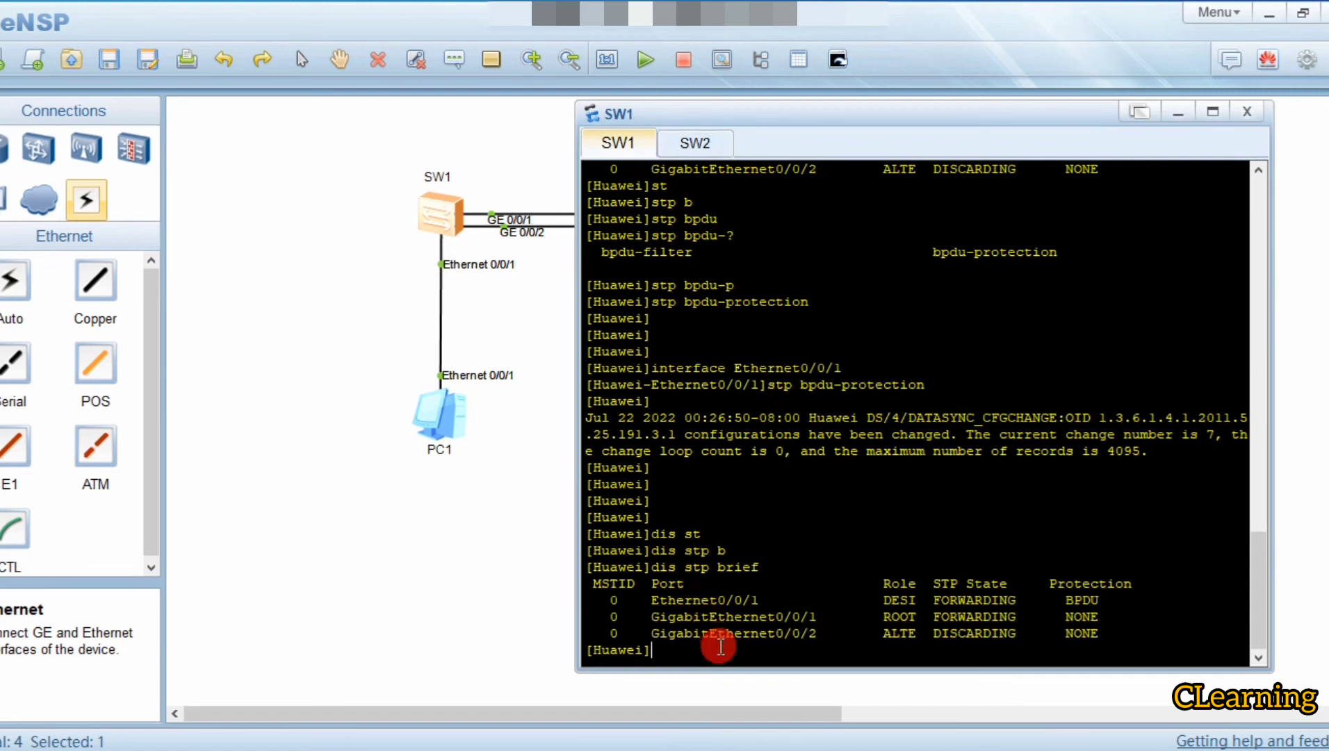
key(Tab)
text(g)
key(Tab)
text(0/0/1)
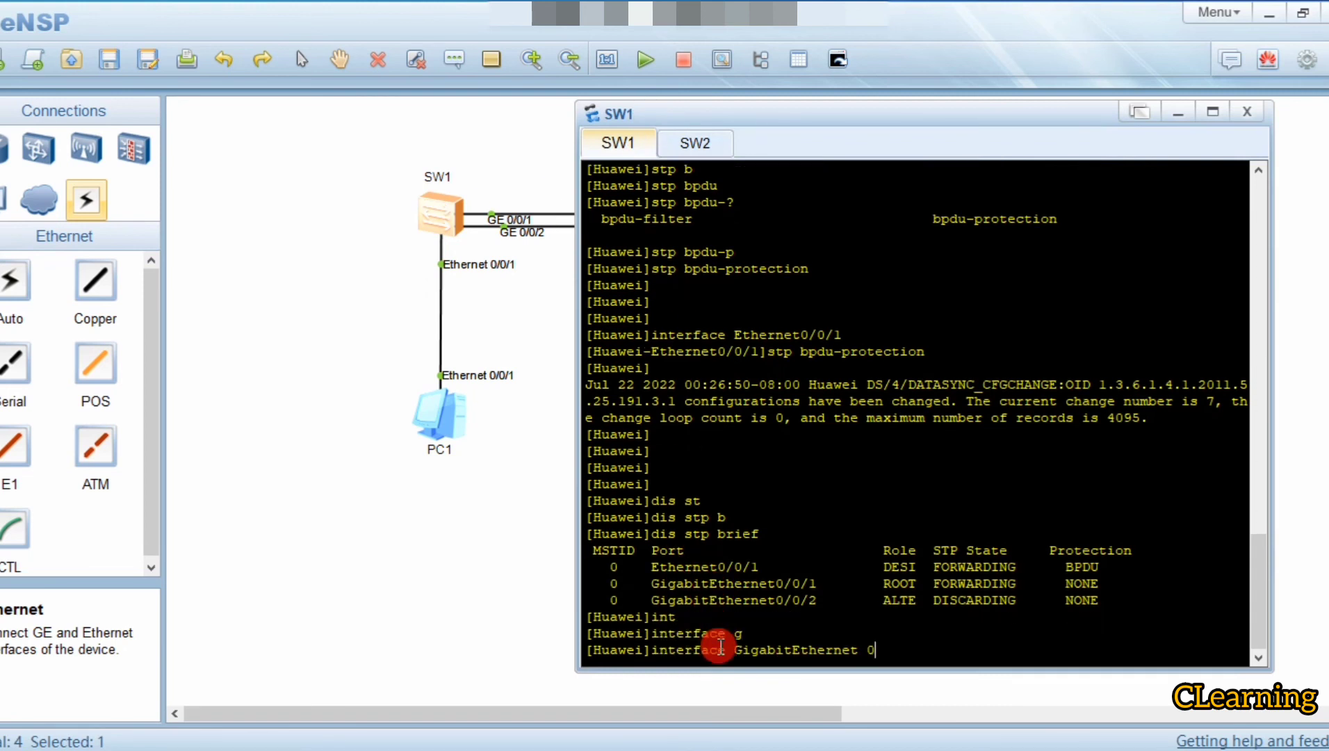
key(Return)
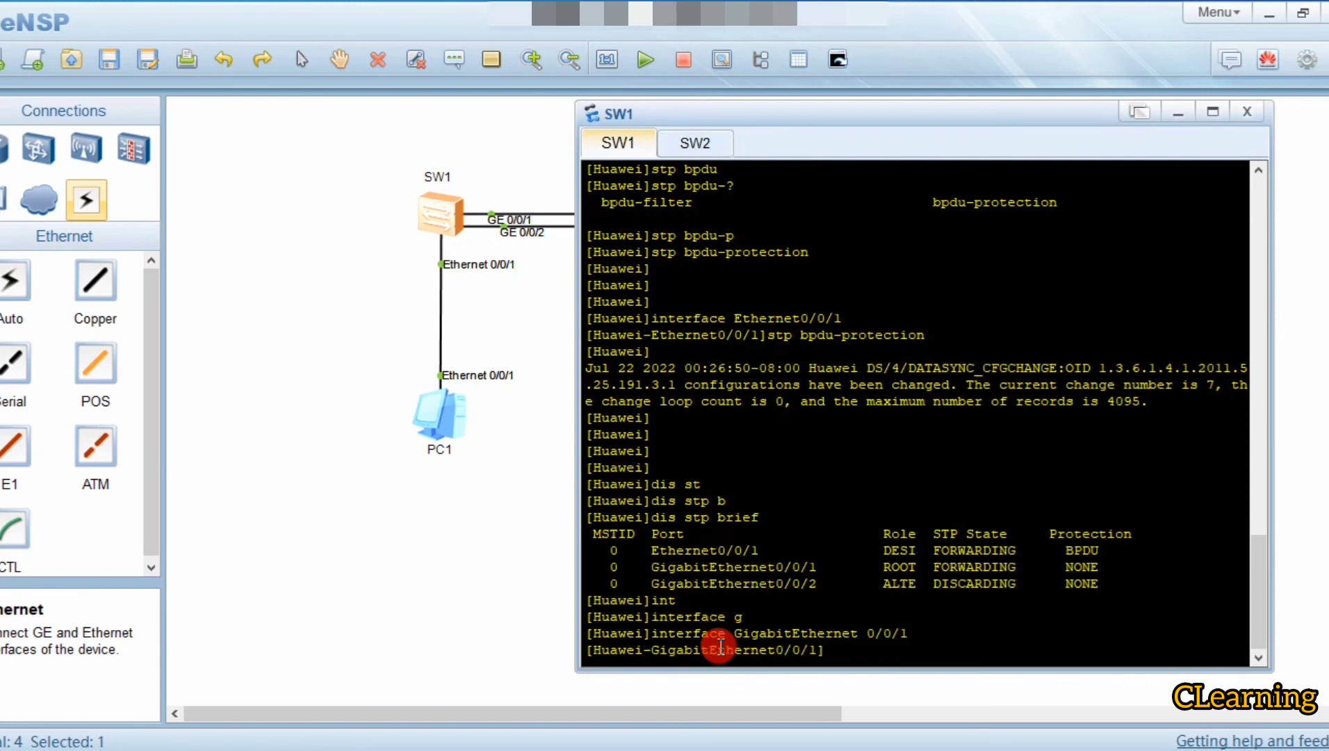
Enable 'stp loop-protection' on GigabitEthernet0/0/1.
text(st)
key(Tab)
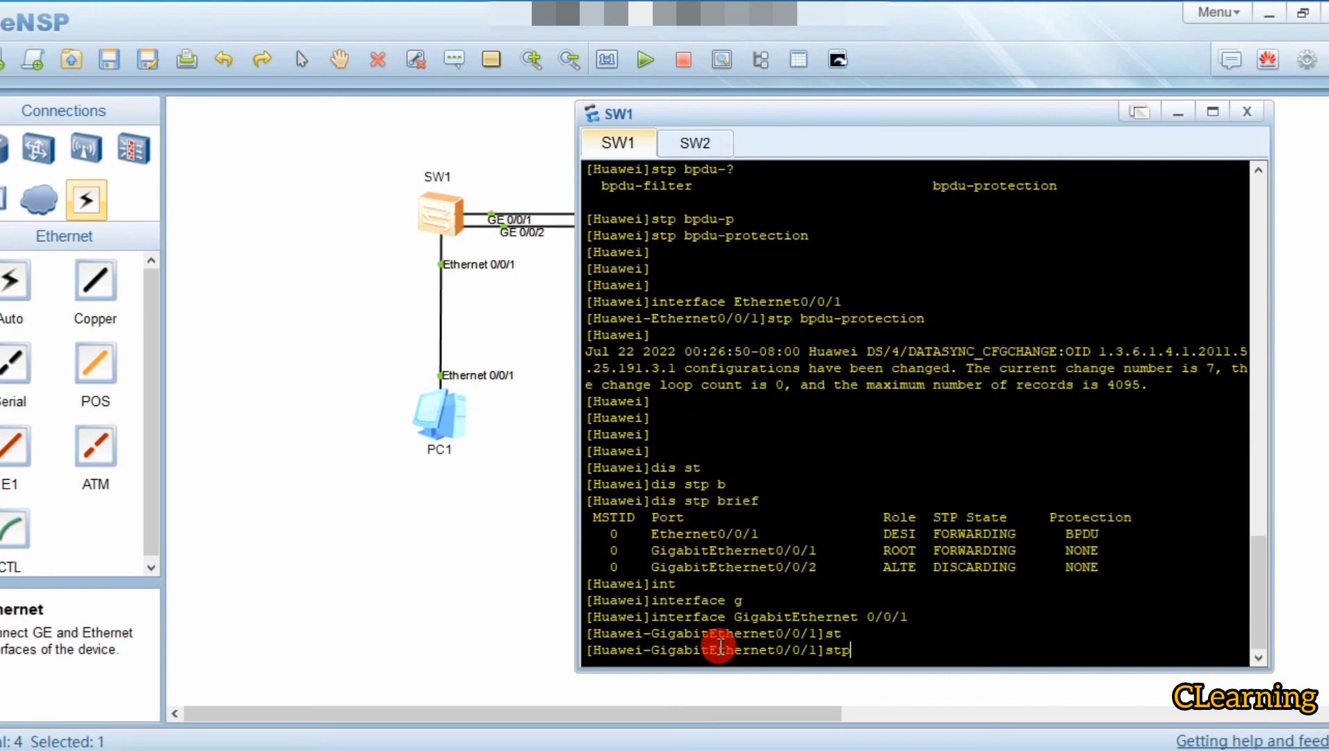
text(b)
key(Tab)
text(b)
key(Tab)
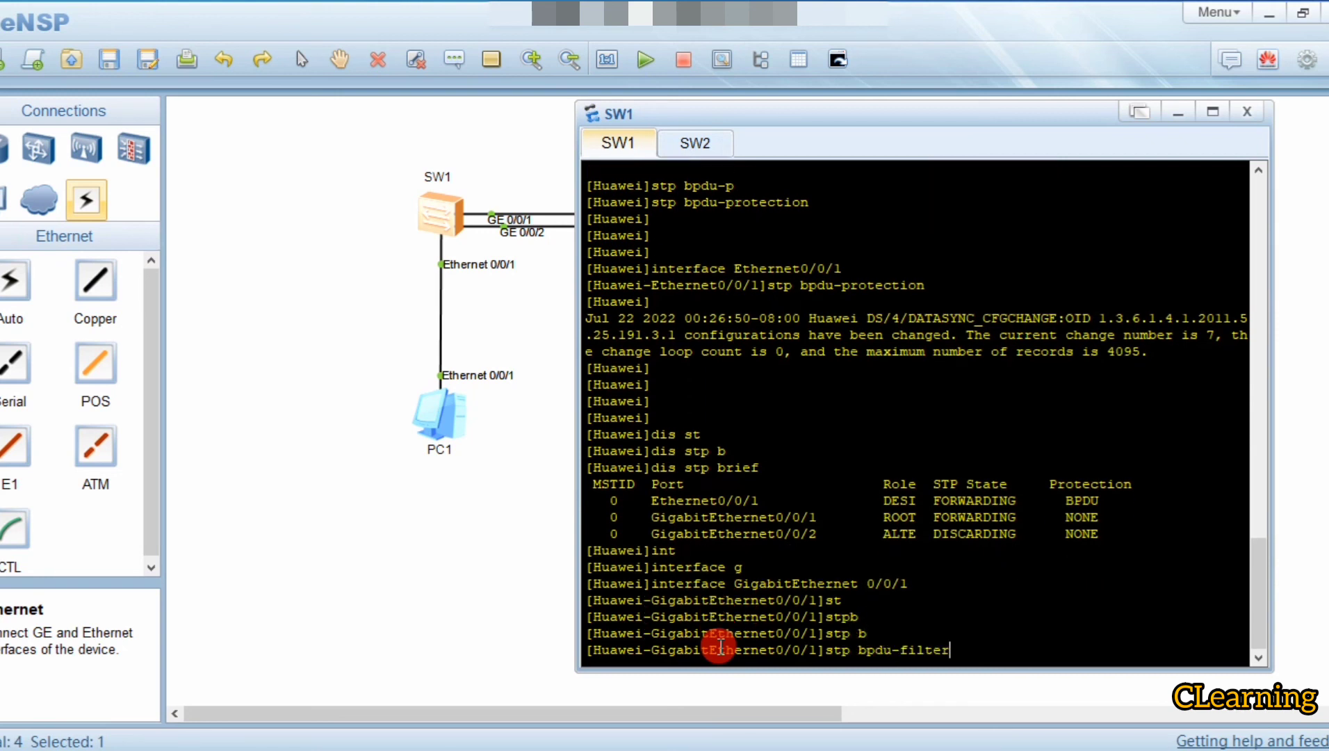
key(BackSpace)
key(BackSpace)
text(o)
key(Tab)
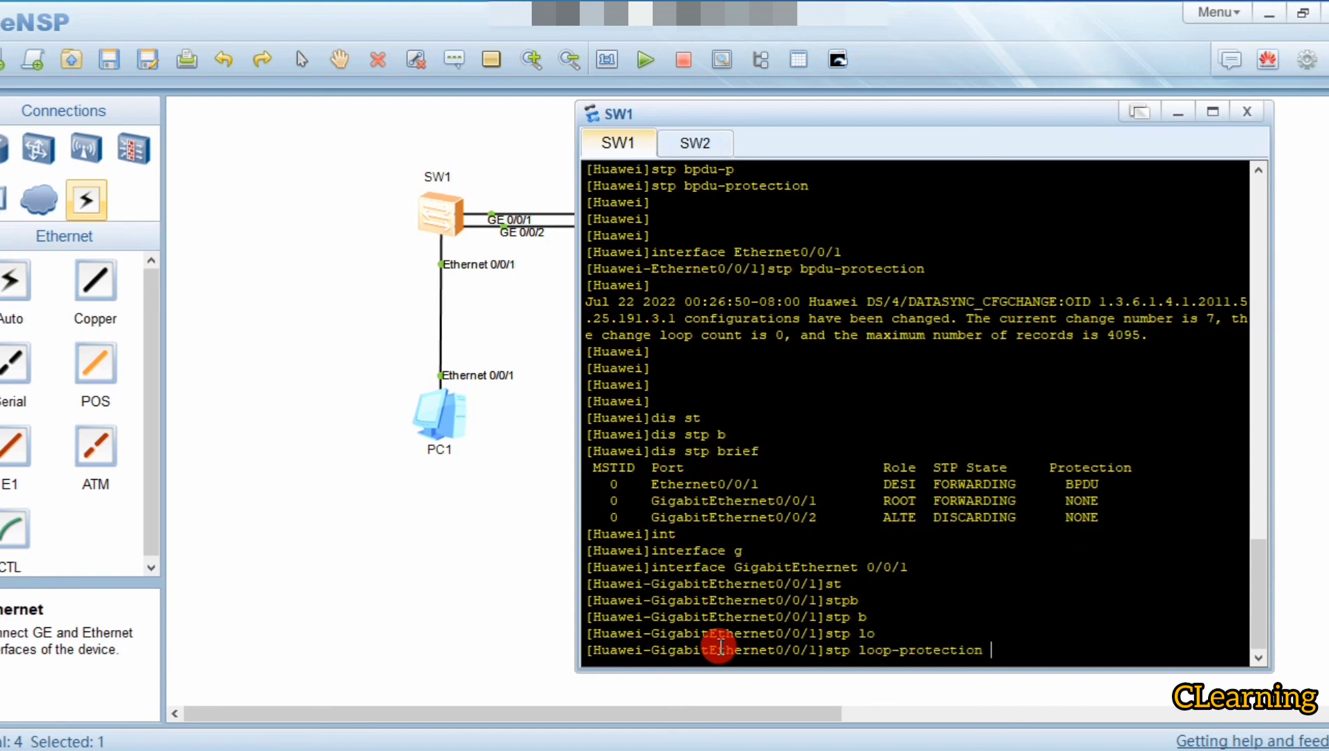
key(Return)
Apply the same loop protection to GigabitEthernet0/0/2 and quit the interface view.
key(Up)
key(Up)
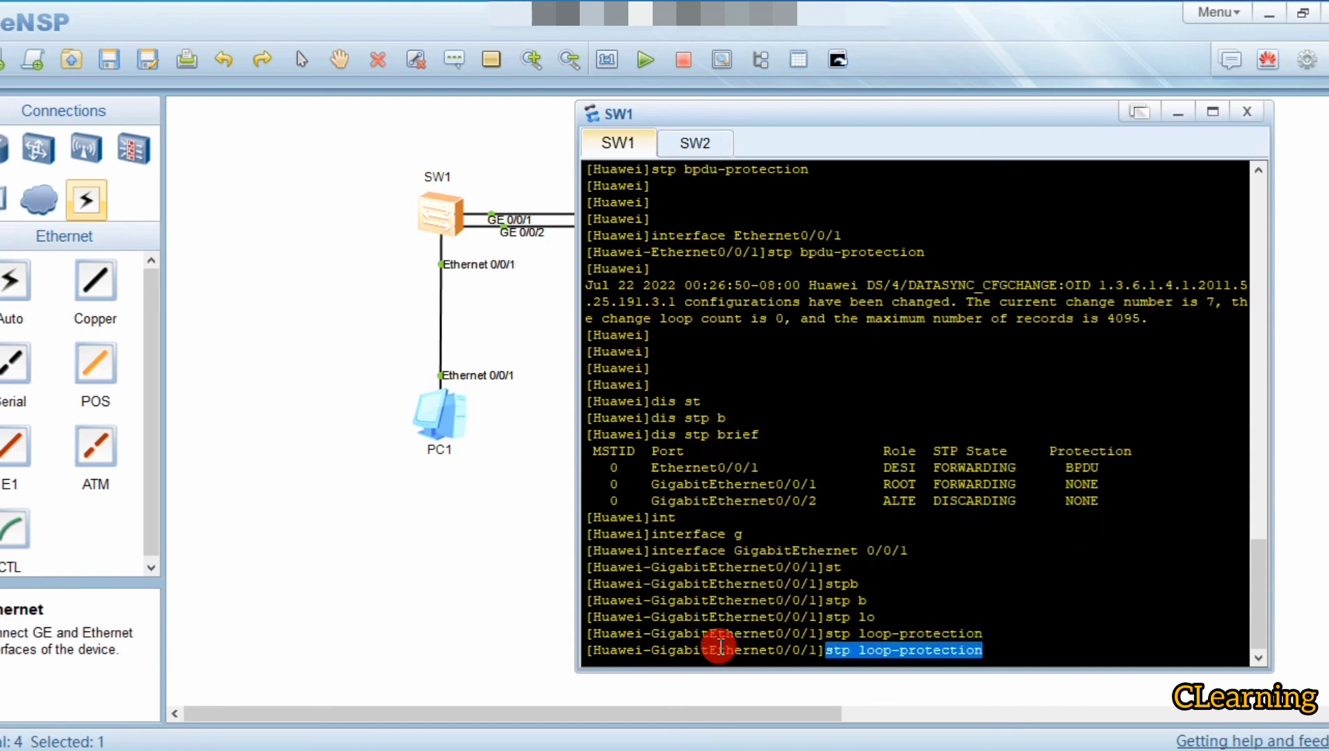
text(2)
key(Return)
key(Up)
key(Up)
key(Down)
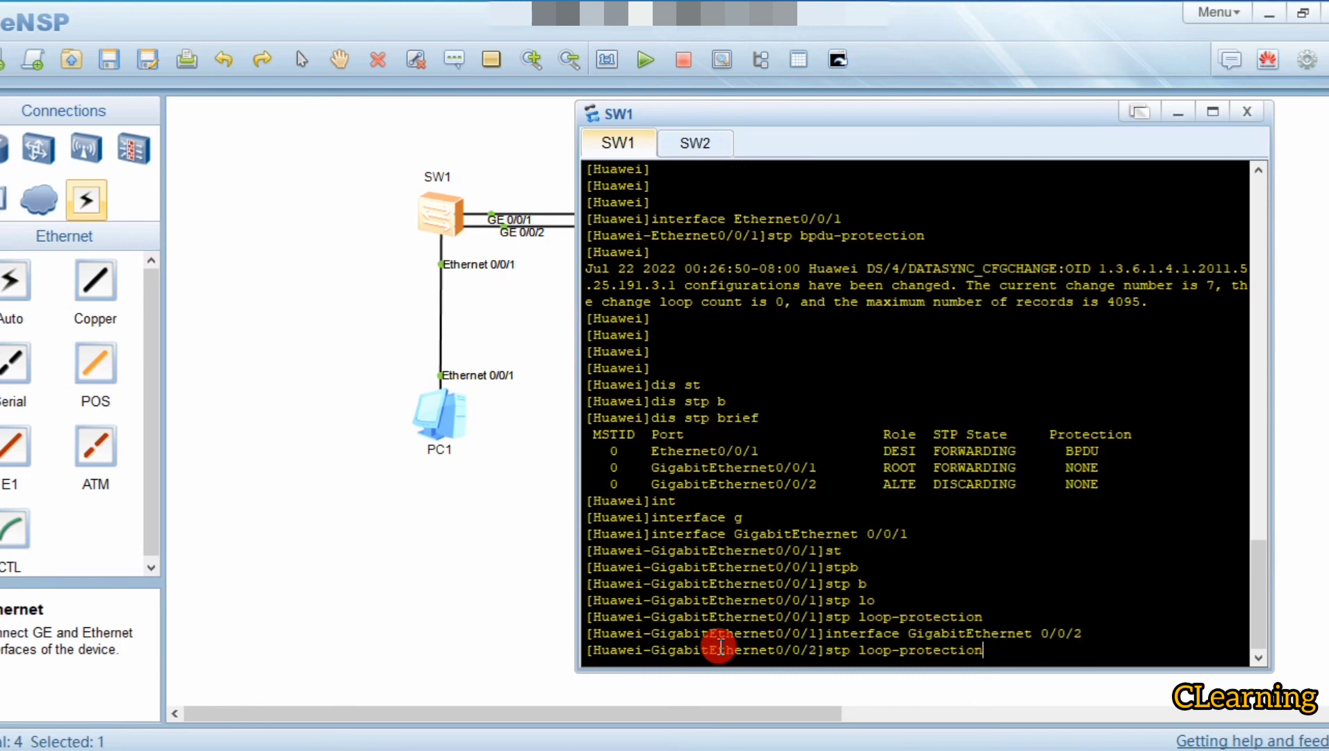
key(Return)
text(q)
key(Return)
key(Return)
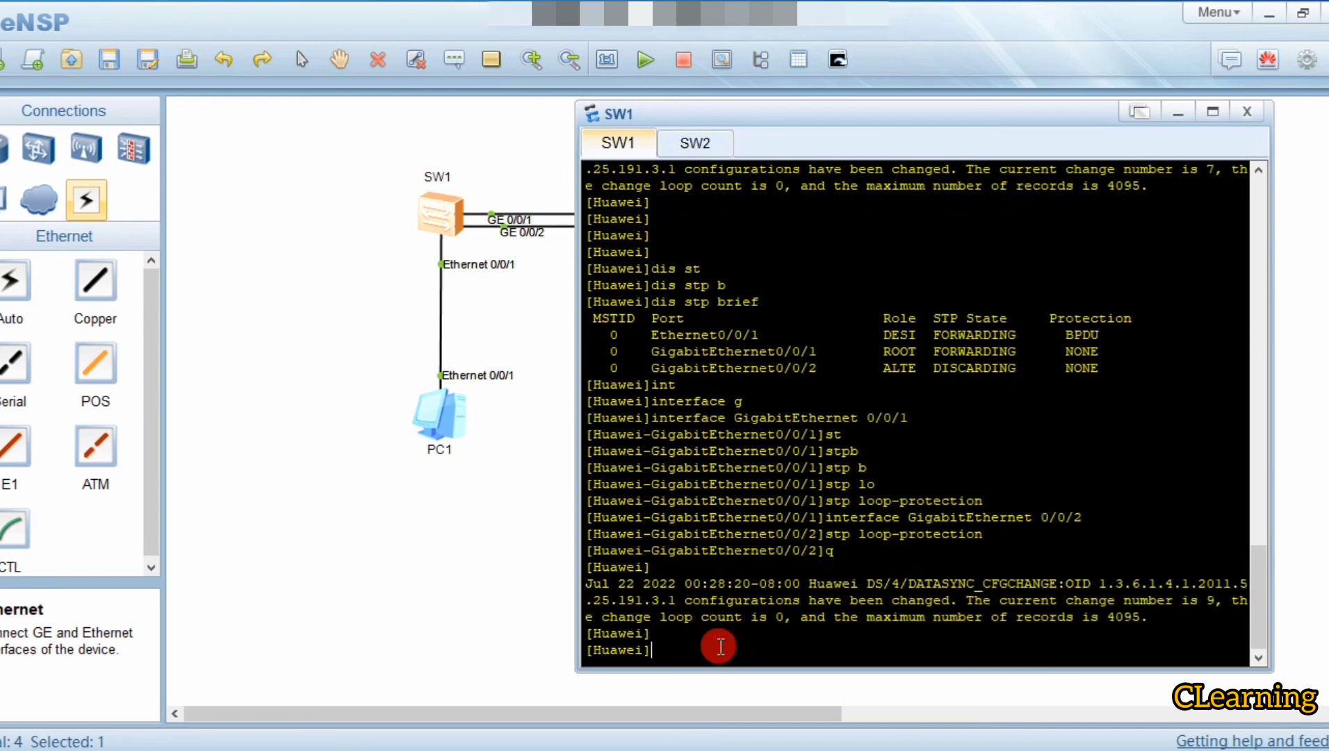
Run 'display stp brief', confirm LOOP on the GE ports, and return to the topology.
text(dis st)
key(Tab)
text(b)
key(Tab)
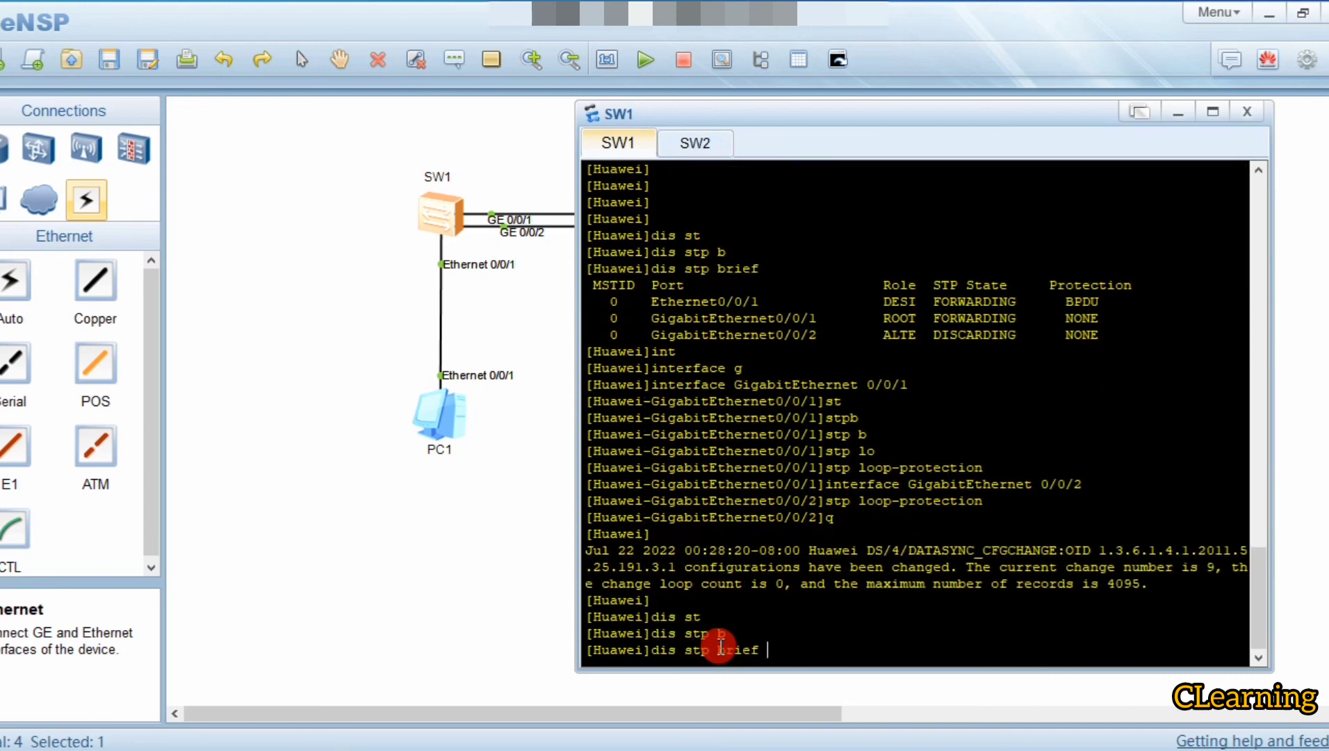
key(Return)
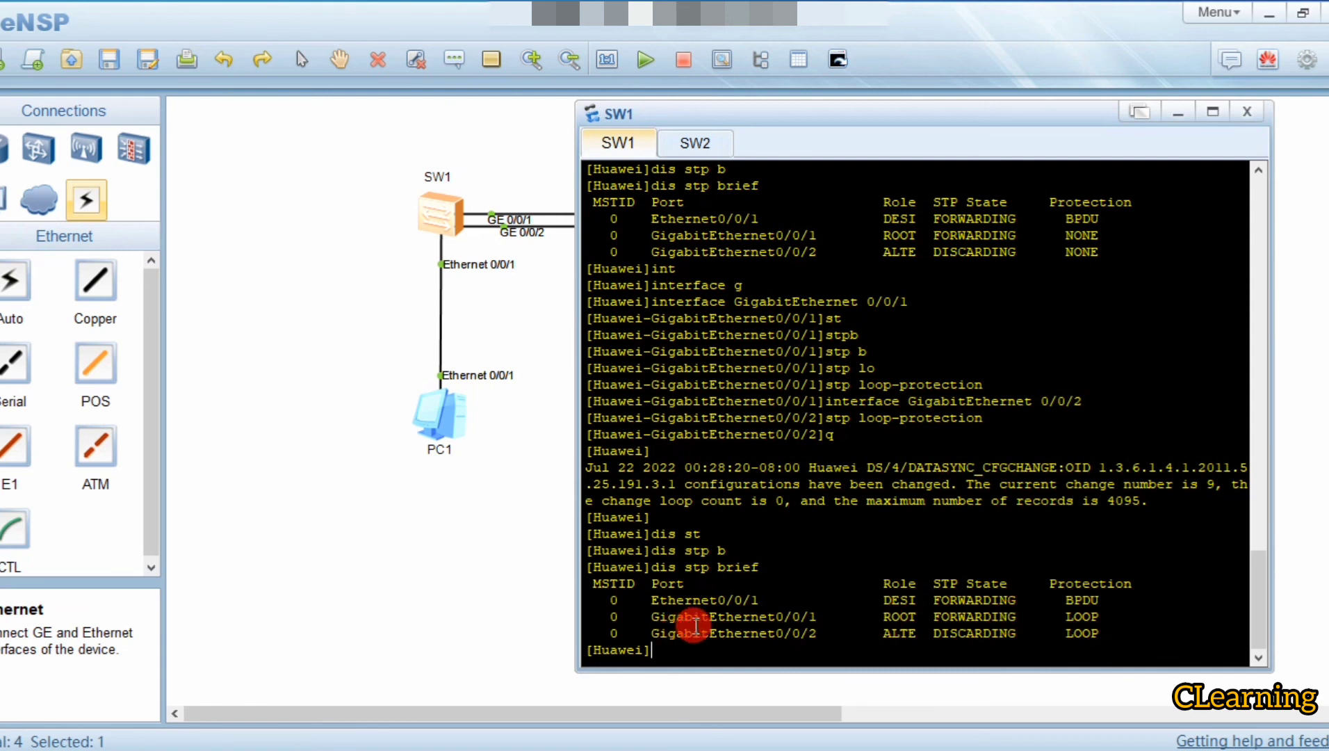
drag(1062, 616, 1128, 610)
click(440, 499)
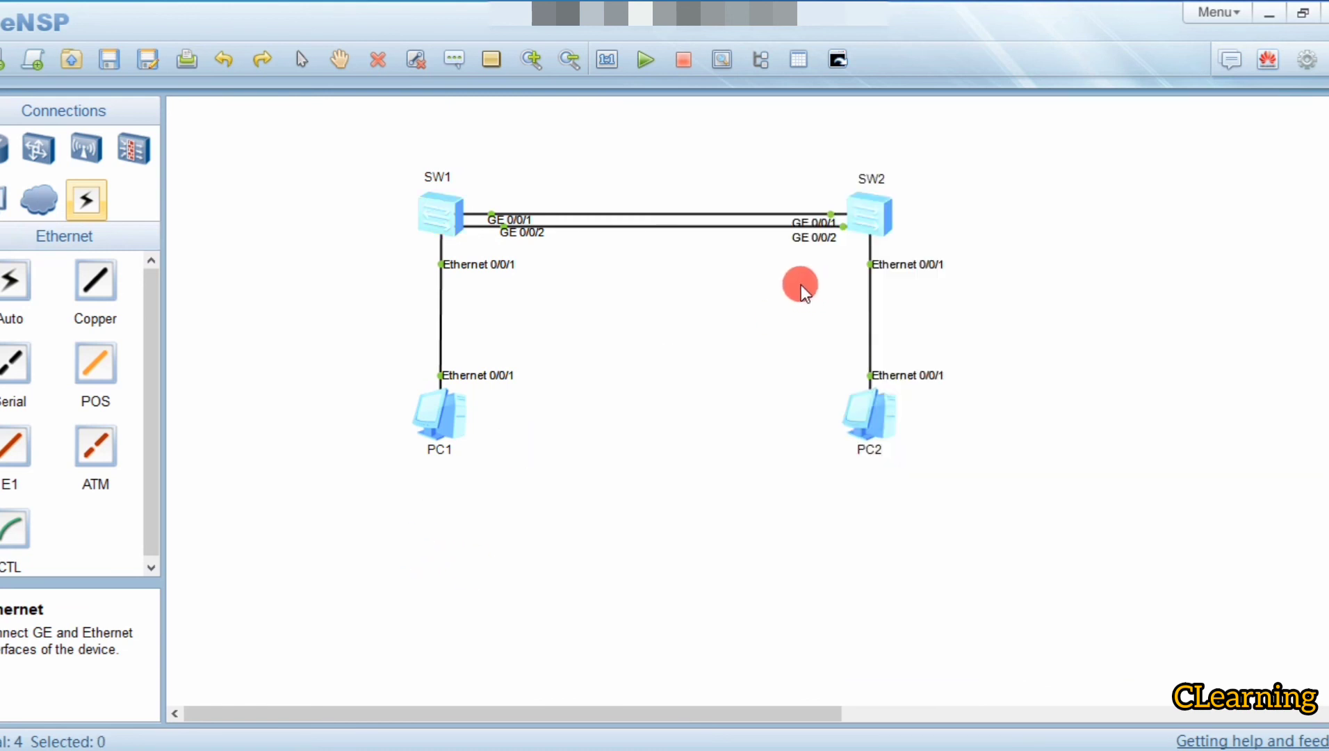